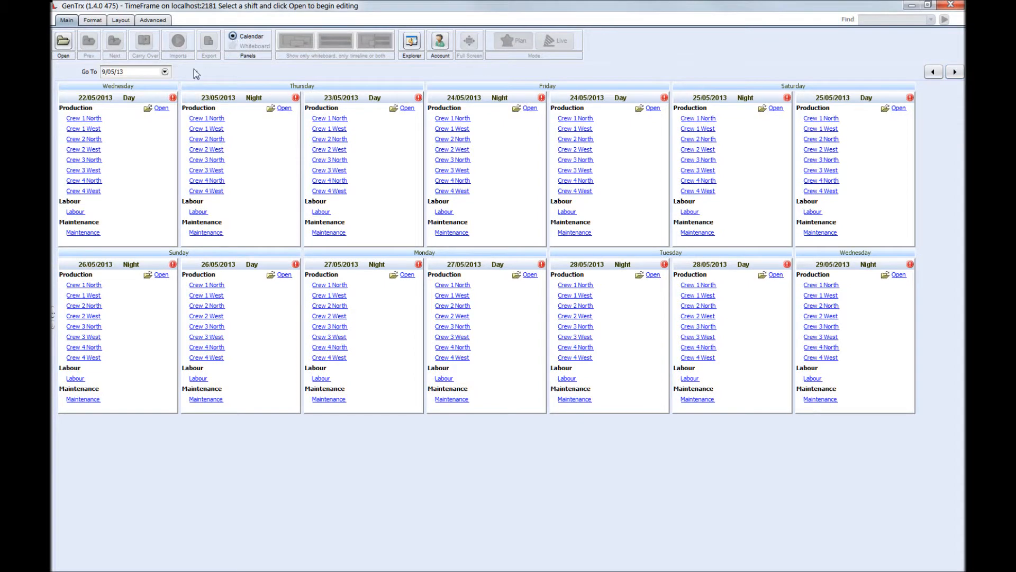
# Step: Jump the shift calendar to 1 May 2013 and advance it to the period containing the 09/05/2013 Day shift
pyautogui.click(165, 72)
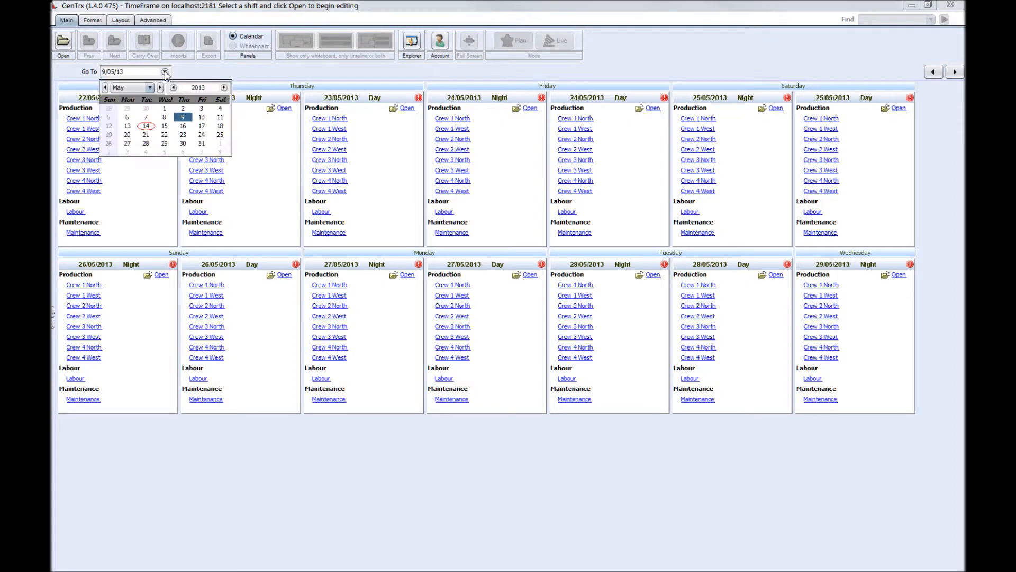
pyautogui.click(166, 108)
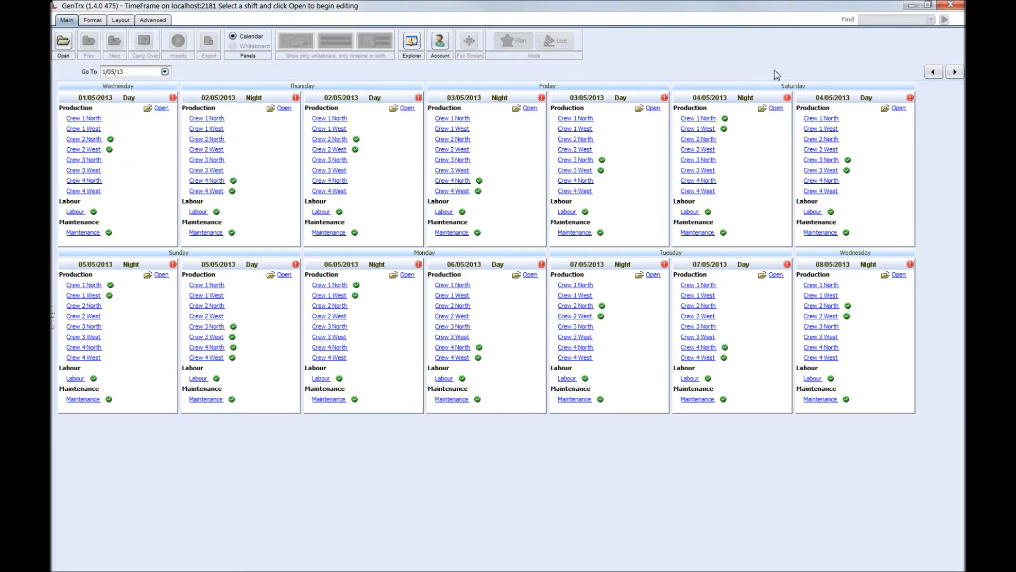
pyautogui.click(955, 72)
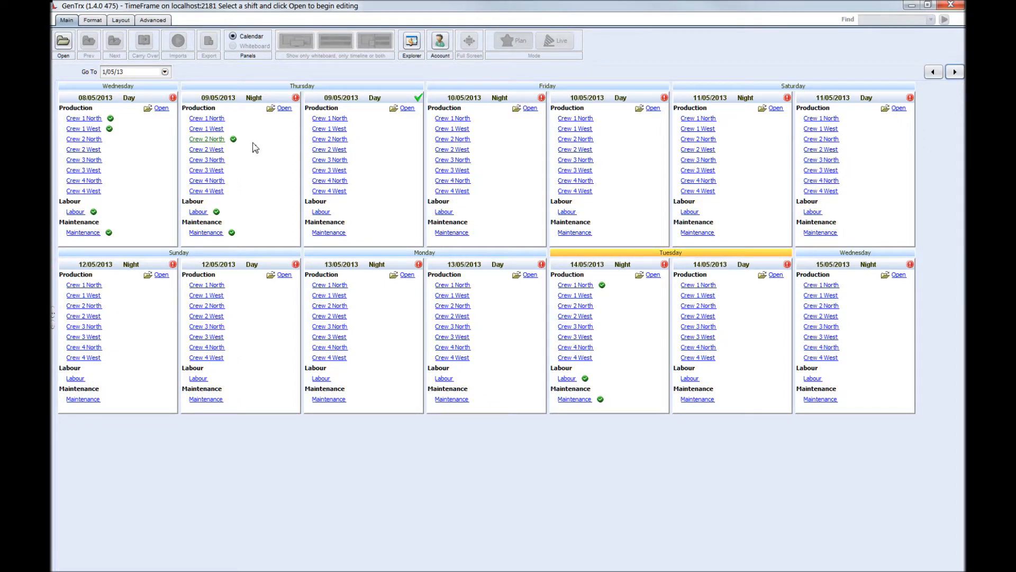
# Step: Create the Crew 1 North, Labour and Maintenance plans for the 09/05/2013 Day shift
pyautogui.click(330, 119)
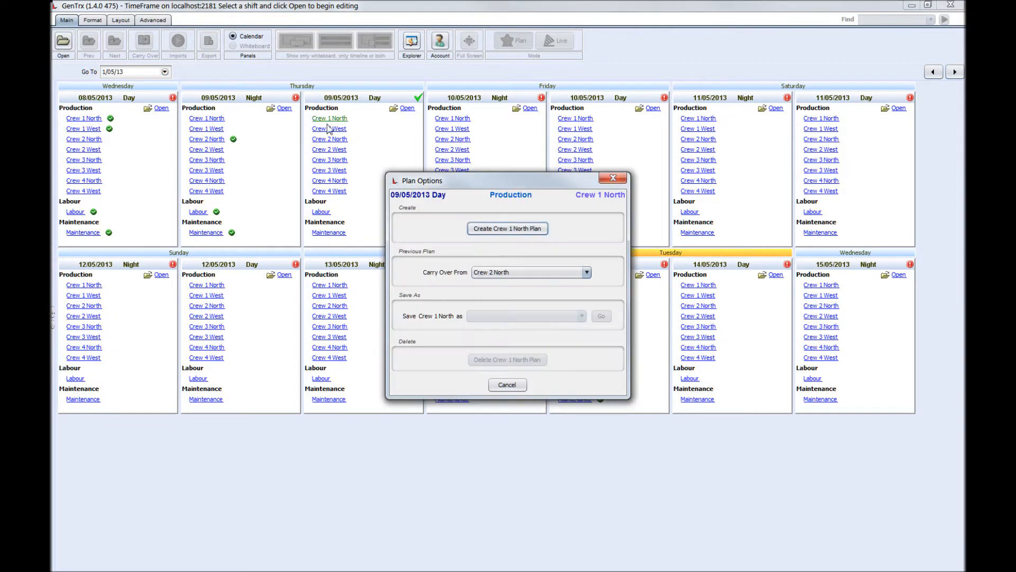
pyautogui.click(503, 228)
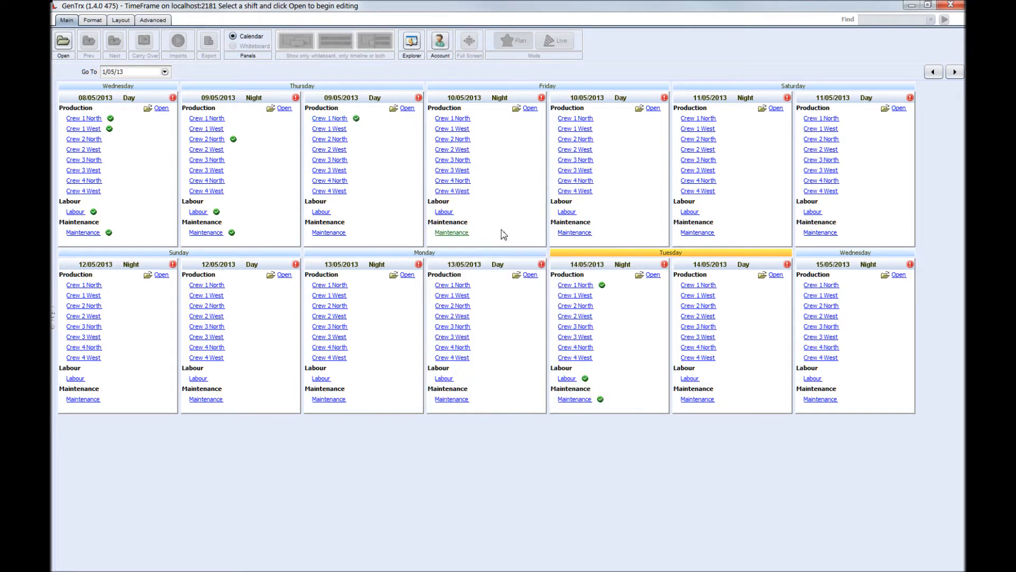
pyautogui.click(321, 212)
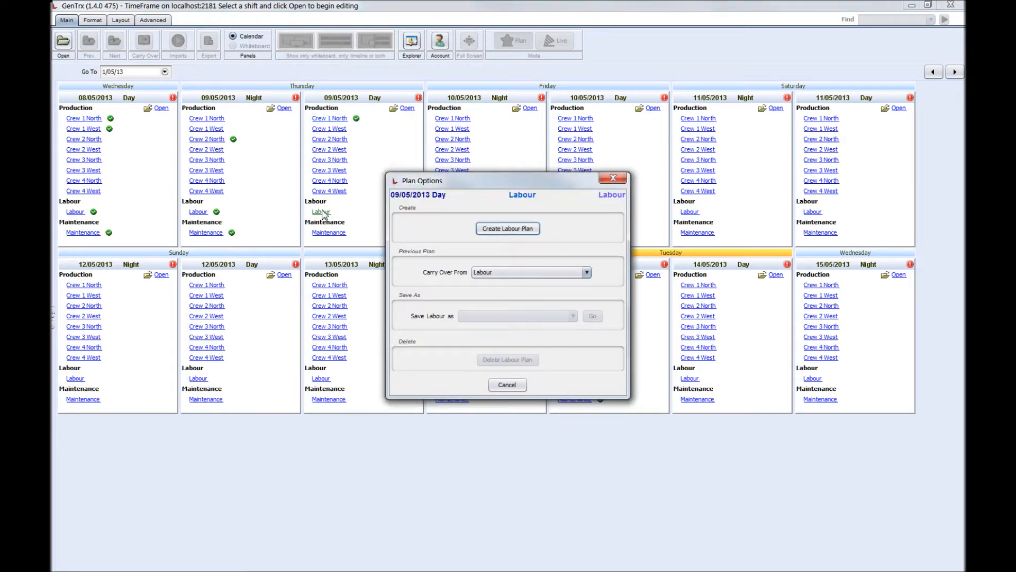
pyautogui.click(491, 230)
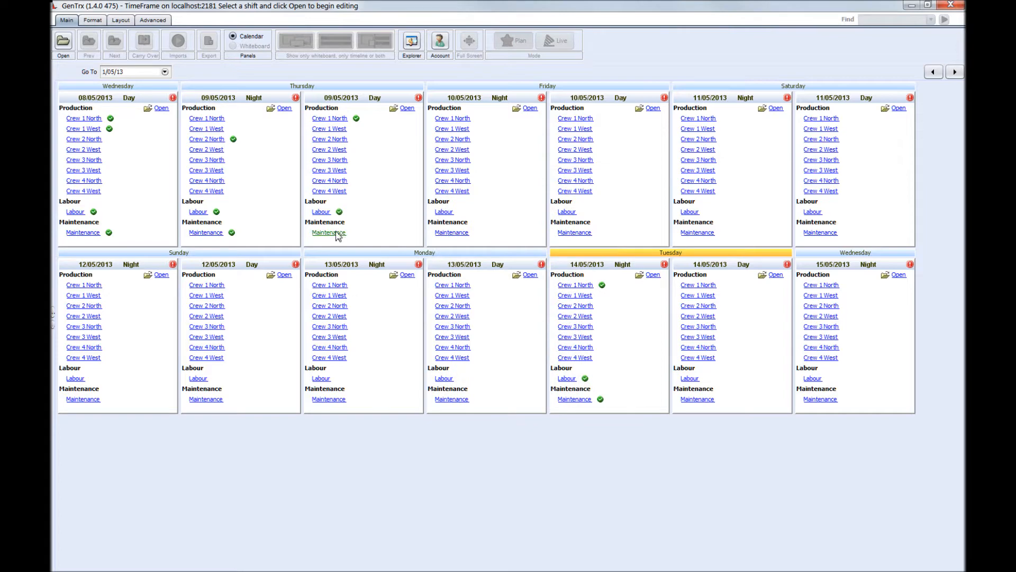
pyautogui.click(329, 233)
pyautogui.click(487, 228)
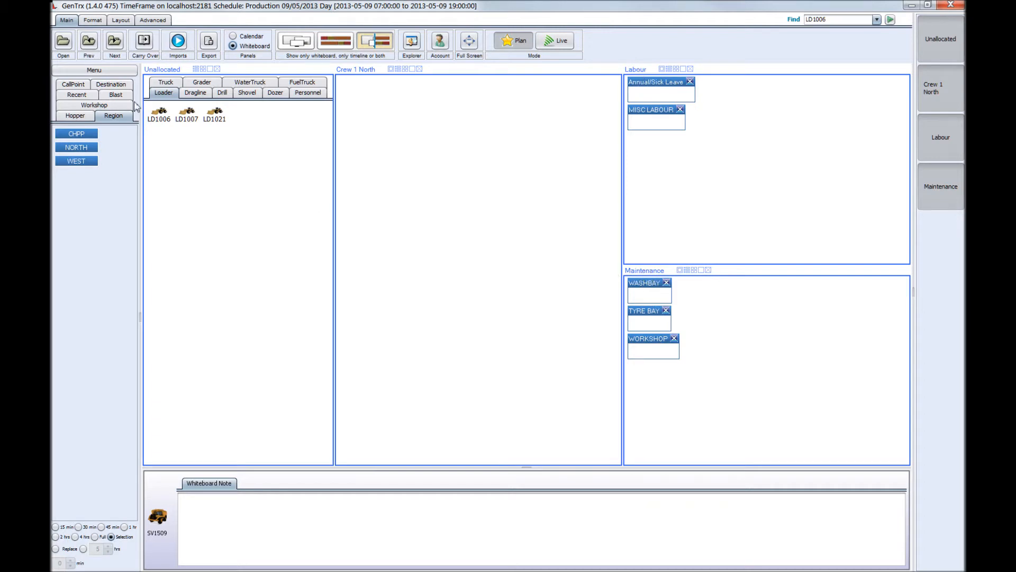
# Step: Add the blast locations N37N, N38N and R04 and the region WEST to the Crew 1 North whiteboard
pyautogui.click(105, 70)
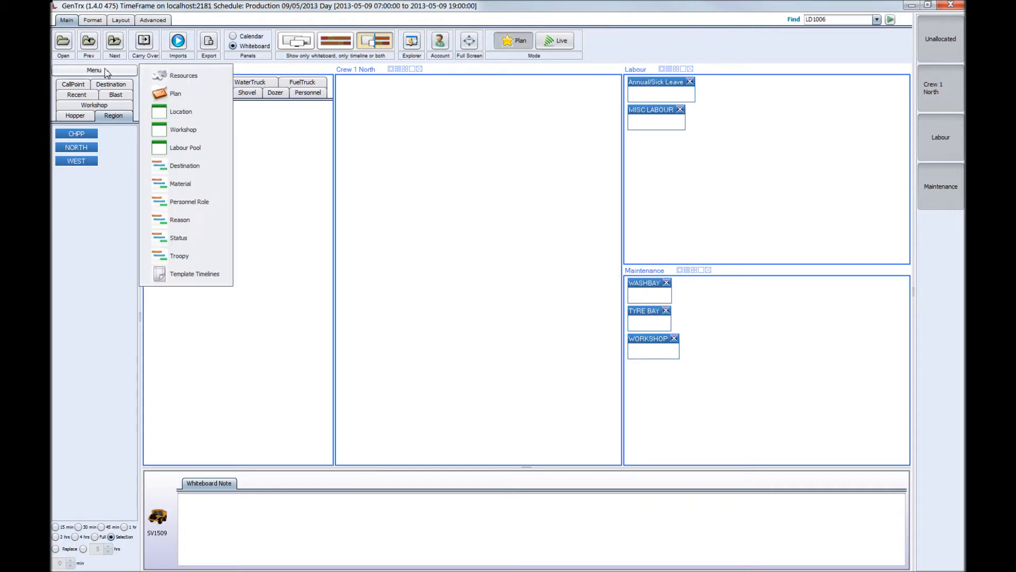
pyautogui.click(207, 112)
pyautogui.click(118, 115)
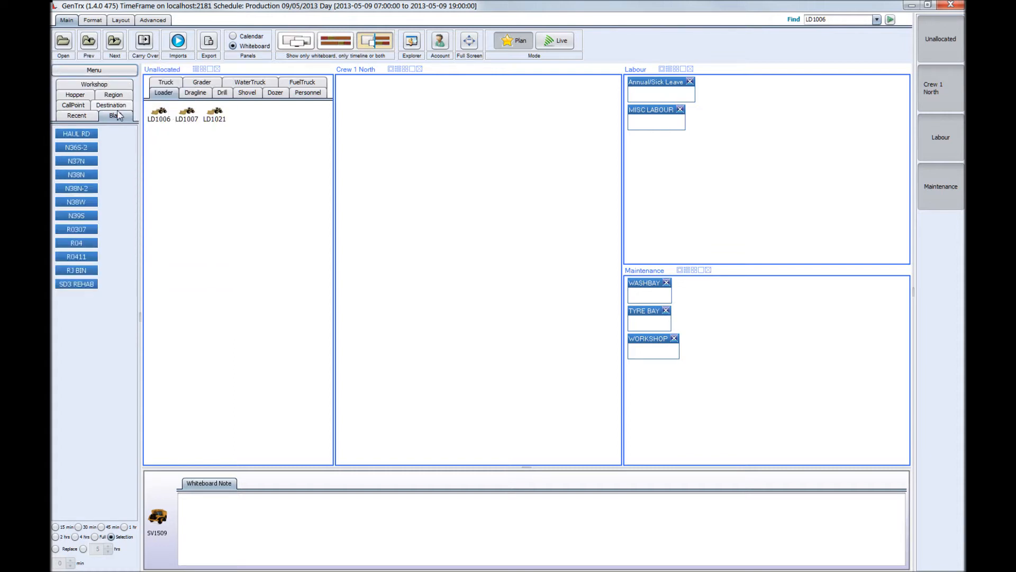
pyautogui.moveTo(78, 166); pyautogui.dragTo(340, 137)
pyautogui.moveTo(74, 179); pyautogui.dragTo(351, 116)
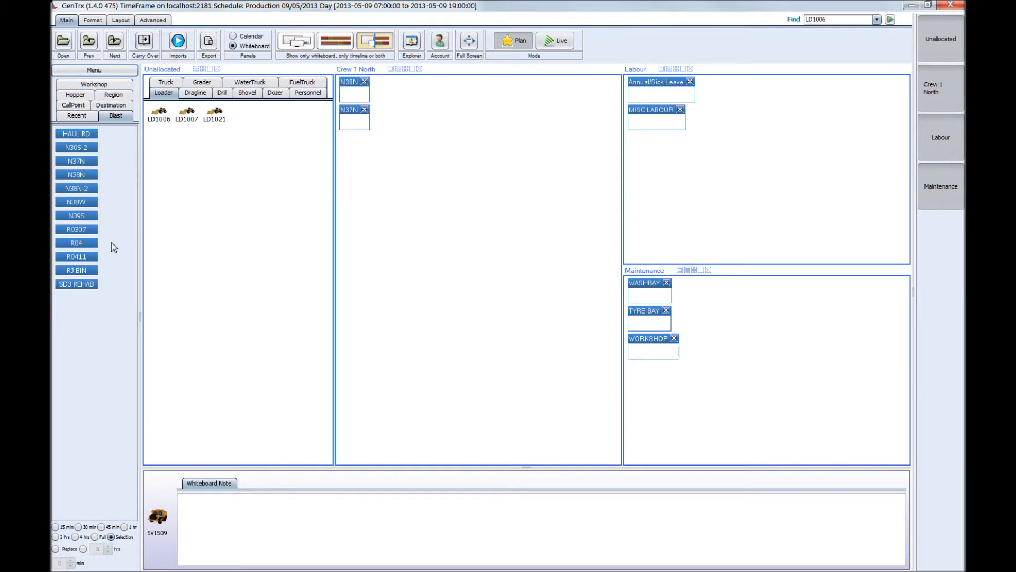
pyautogui.moveTo(78, 247); pyautogui.dragTo(358, 167)
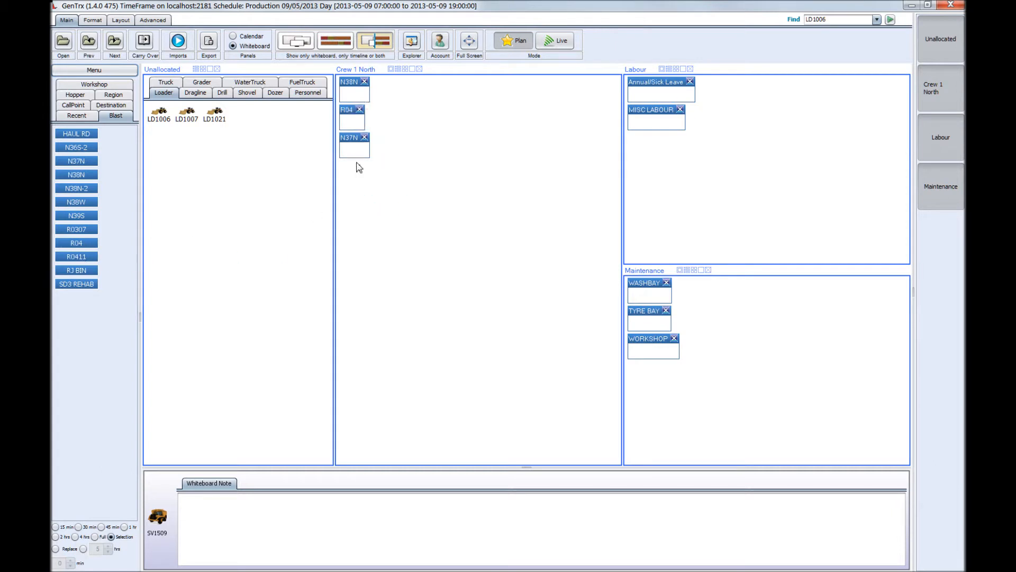
pyautogui.click(103, 95)
pyautogui.moveTo(74, 164); pyautogui.dragTo(358, 200)
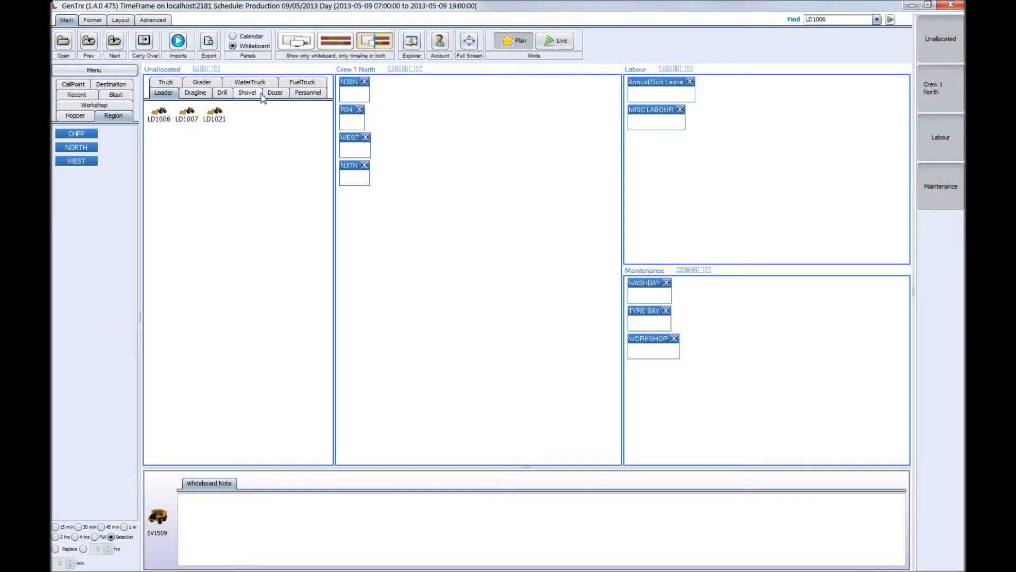
# Step: Allocate shovel EX1245 to N38N, EX1486 to R04 and EX1494 to WEST
pyautogui.click(246, 94)
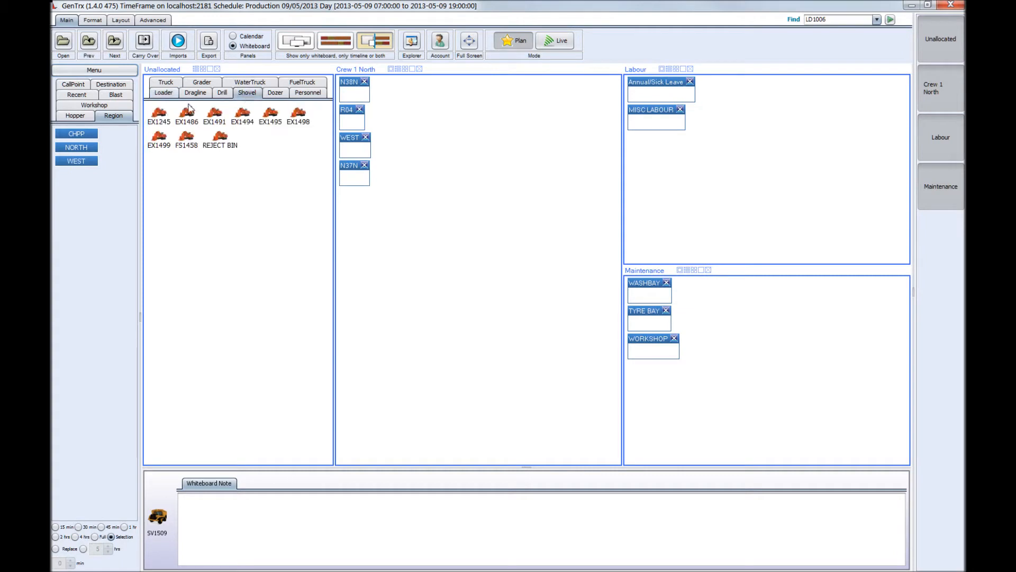
pyautogui.moveTo(159, 119); pyautogui.dragTo(355, 96)
pyautogui.moveTo(187, 118); pyautogui.dragTo(365, 138)
pyautogui.moveTo(244, 117); pyautogui.dragTo(339, 170)
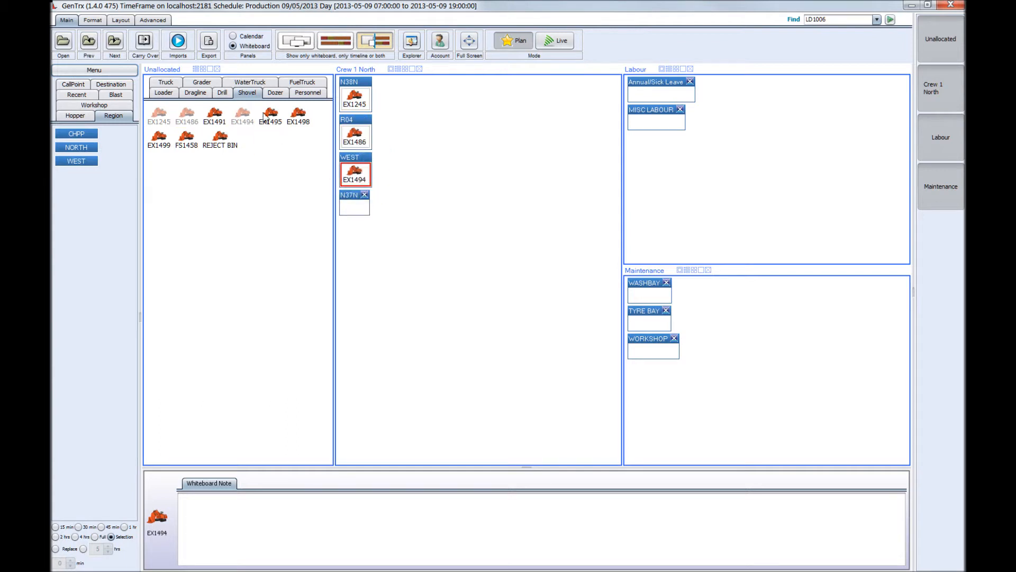
# Step: Allocate trucks TR516 and TR522 to N38N, TR527 through TR530 to R04, and TR567 through TR570 plus TR574 to WEST
pyautogui.click(178, 84)
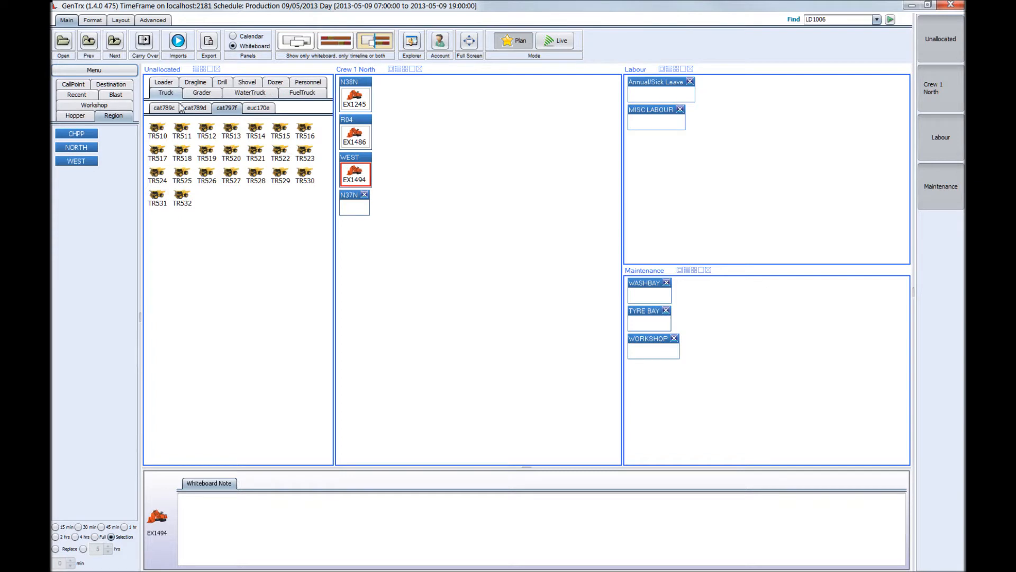
pyautogui.moveTo(305, 130); pyautogui.dragTo(358, 114)
pyautogui.moveTo(282, 150); pyautogui.dragTo(355, 119)
pyautogui.moveTo(311, 199); pyautogui.dragTo(347, 185)
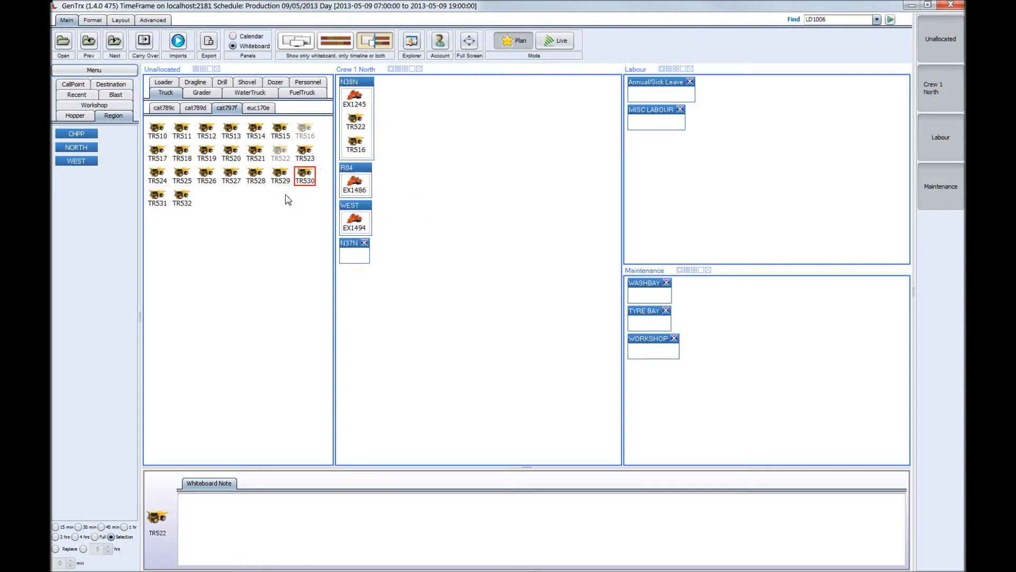
pyautogui.click(195, 108)
pyautogui.moveTo(308, 193); pyautogui.dragTo(357, 318)
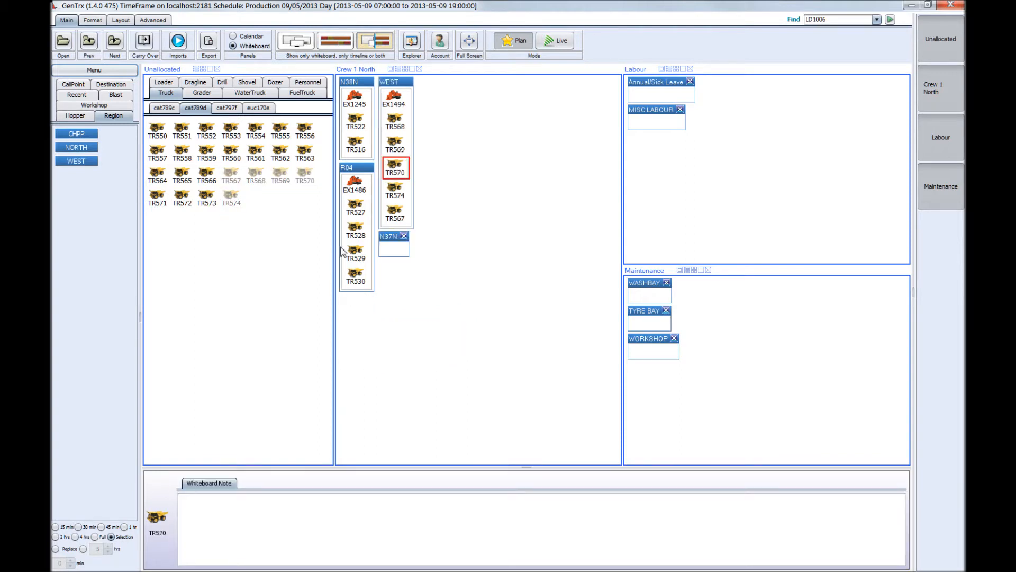
# Step: Allocate dozer DZ820 to N38N, DZ821 to WEST and DZ835 to R04, and place LD1006, WD908, GR1106 and WT622 in N37N
pyautogui.click(248, 83)
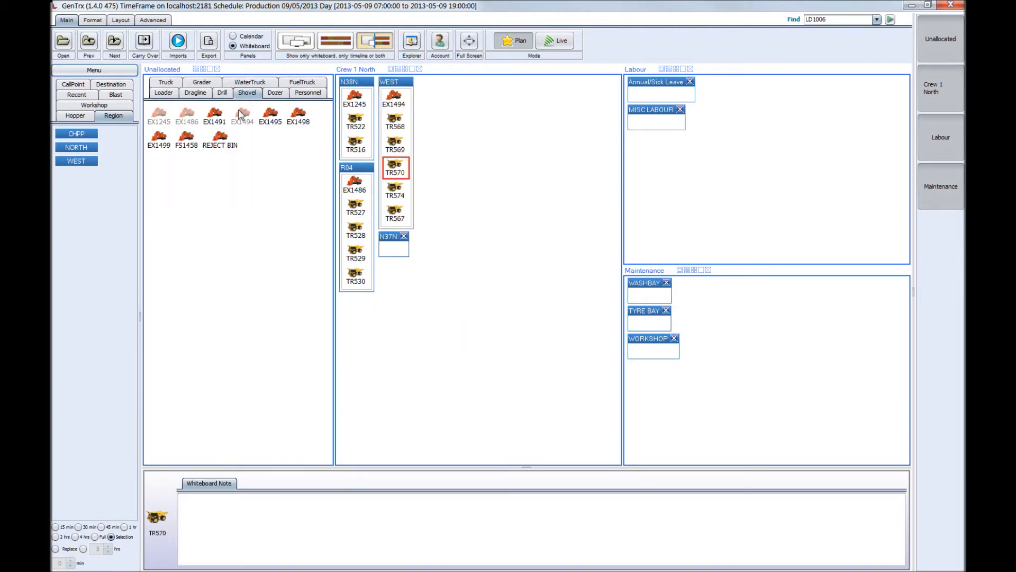
pyautogui.click(275, 93)
pyautogui.click(263, 112)
pyautogui.moveTo(265, 113); pyautogui.dragTo(351, 90)
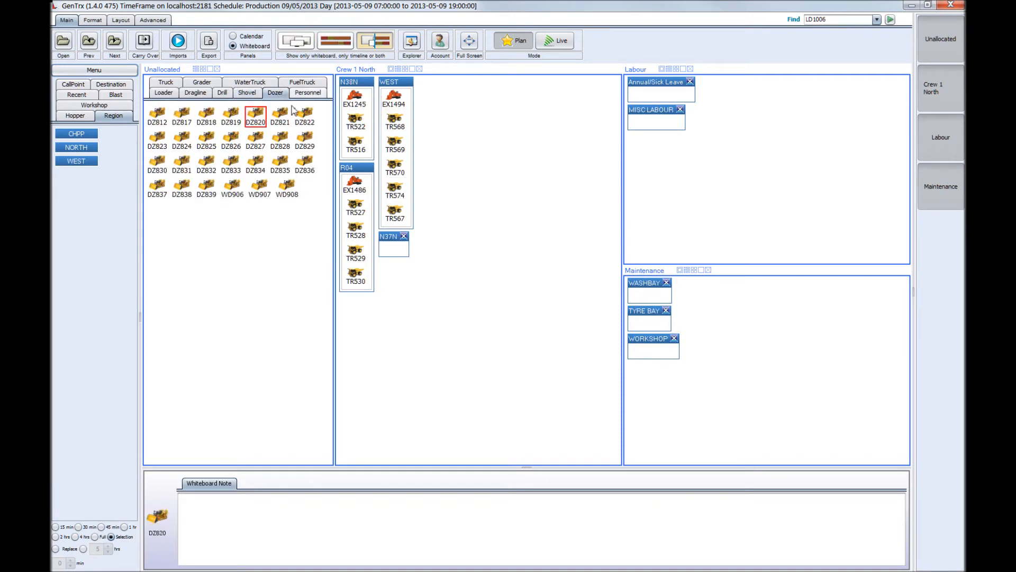
pyautogui.moveTo(280, 113); pyautogui.dragTo(389, 84)
pyautogui.moveTo(280, 161); pyautogui.dragTo(391, 273)
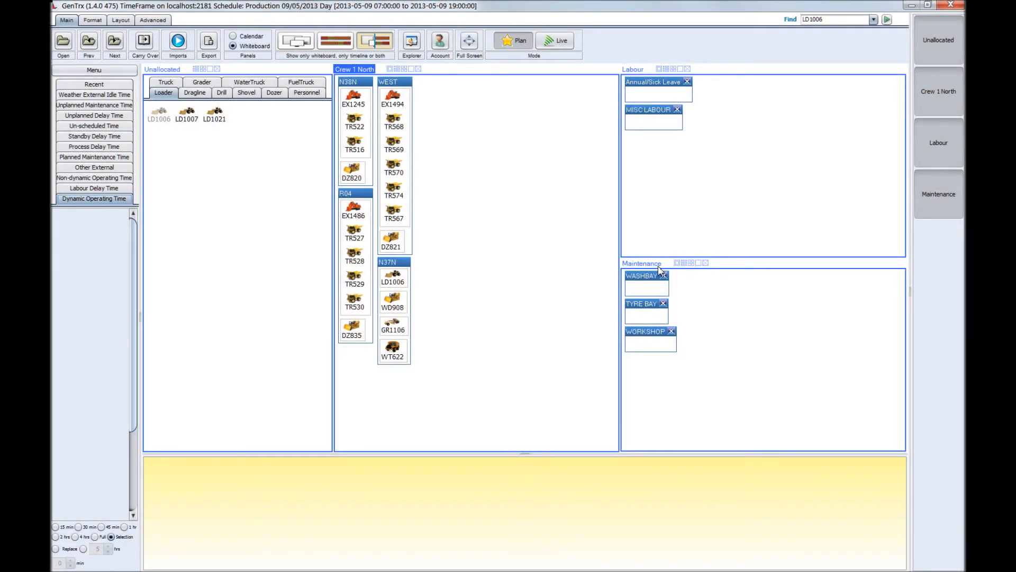
# Step: Place LD1021 in the maintenance WASHBAY, TR585 in the TYRE BAY, and TR583 and GR1105 in the WORKSHOP
pyautogui.moveTo(216, 118); pyautogui.dragTo(642, 291)
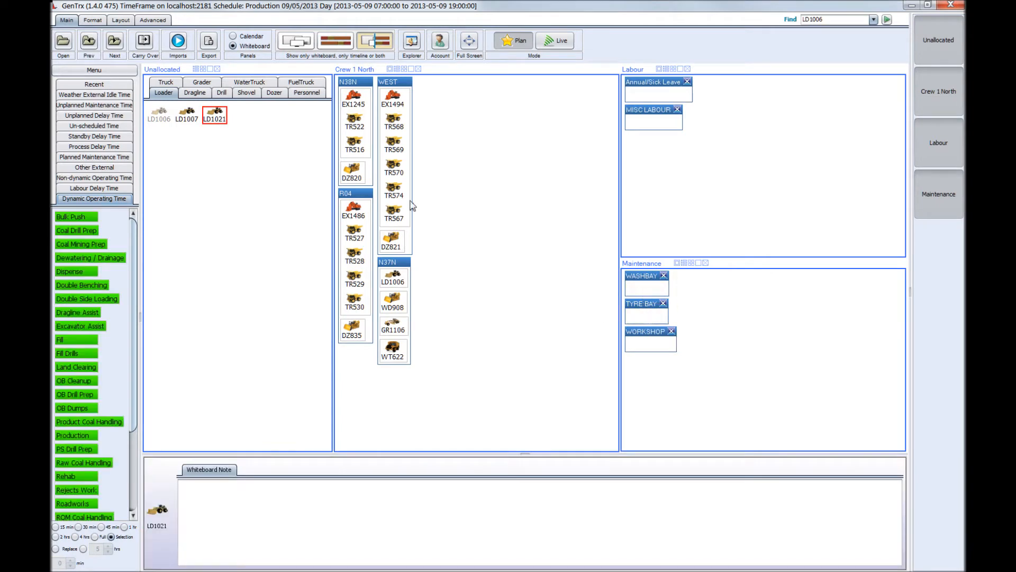
pyautogui.click(247, 83)
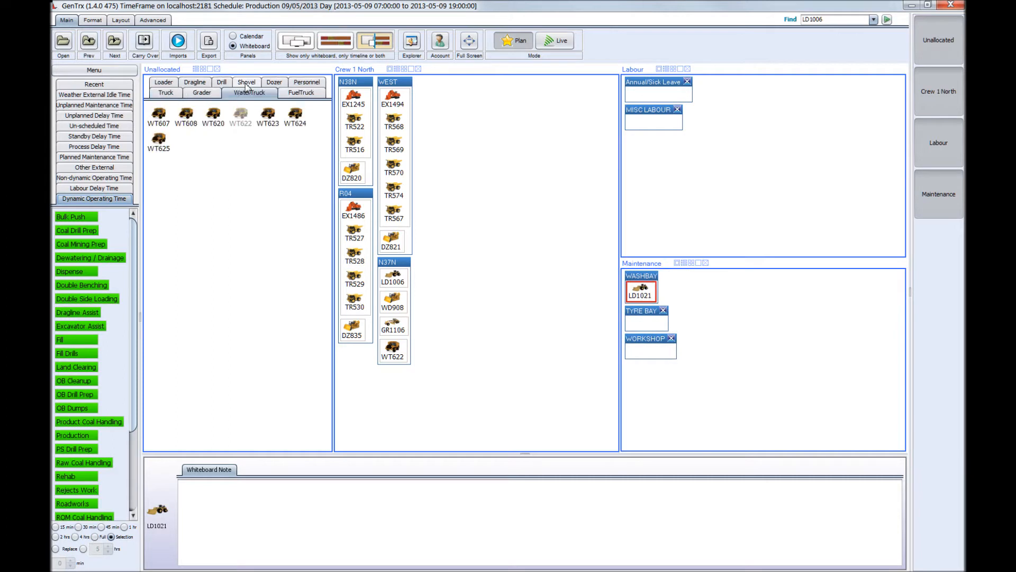
pyautogui.click(197, 93)
pyautogui.moveTo(160, 117); pyautogui.dragTo(642, 356)
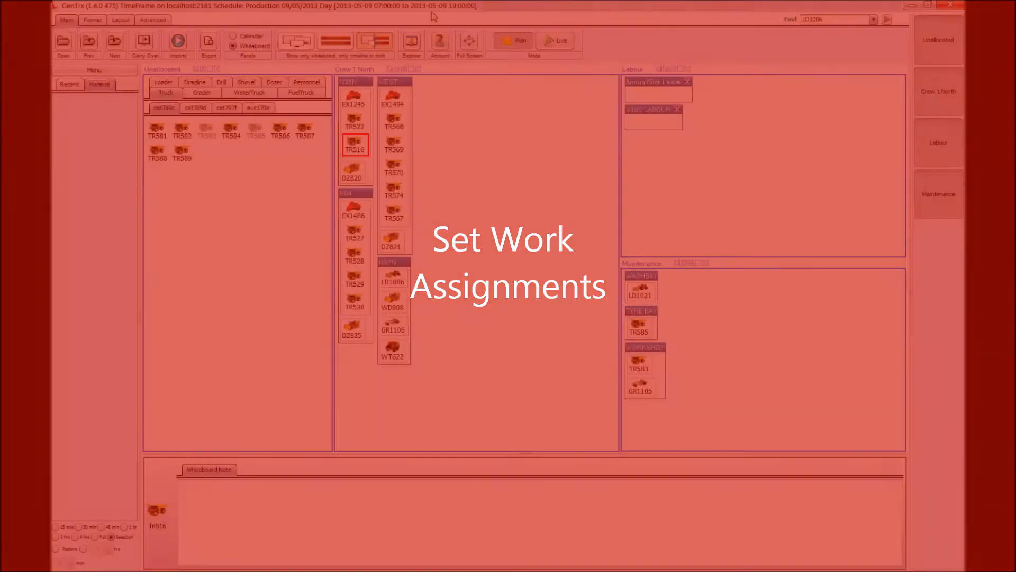
# Step: Assign the material OB to shovels EX1494 and EX1486, and Coal to shovel EX1245
pyautogui.click(353, 98)
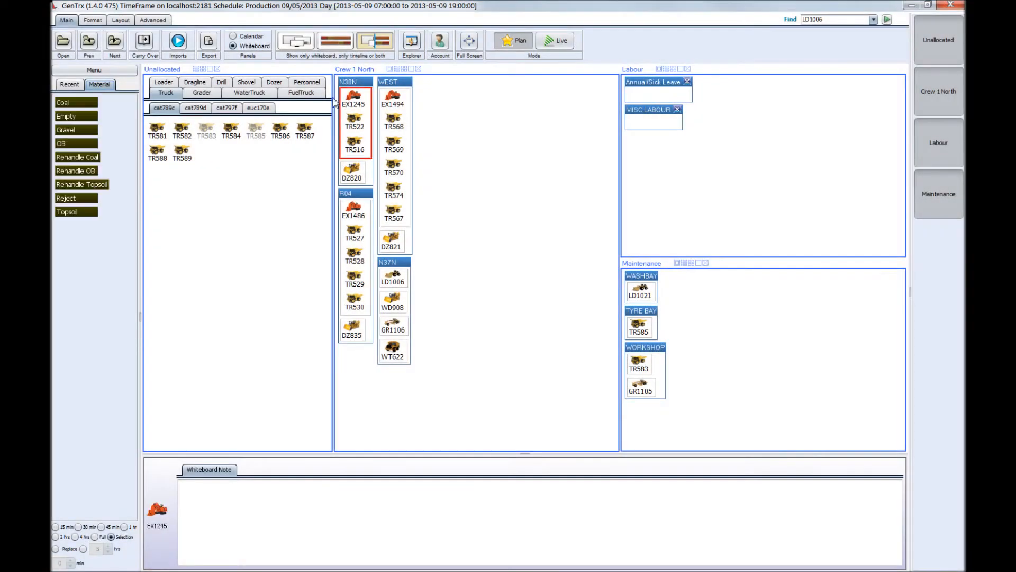
pyautogui.click(87, 70)
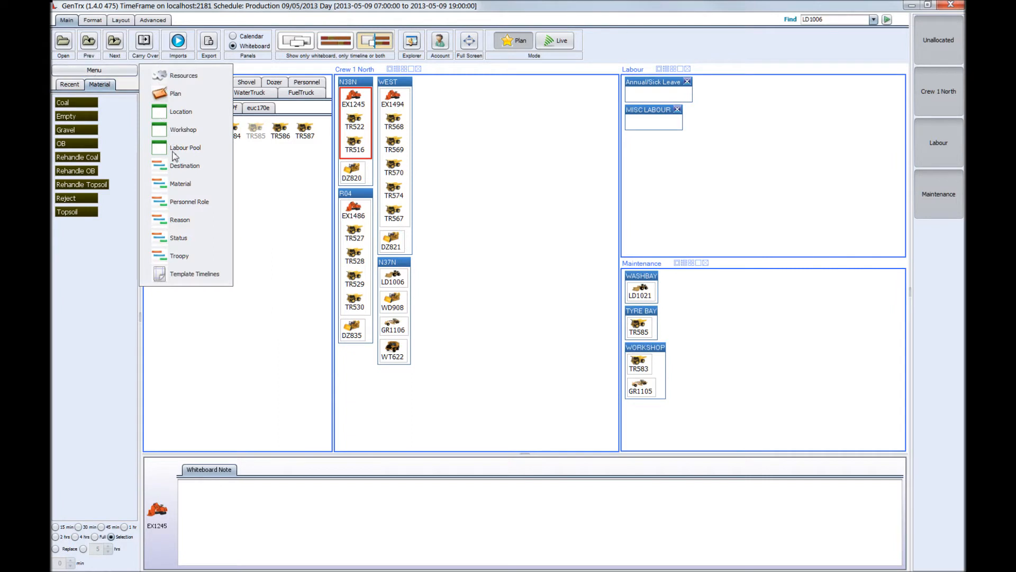
pyautogui.click(199, 191)
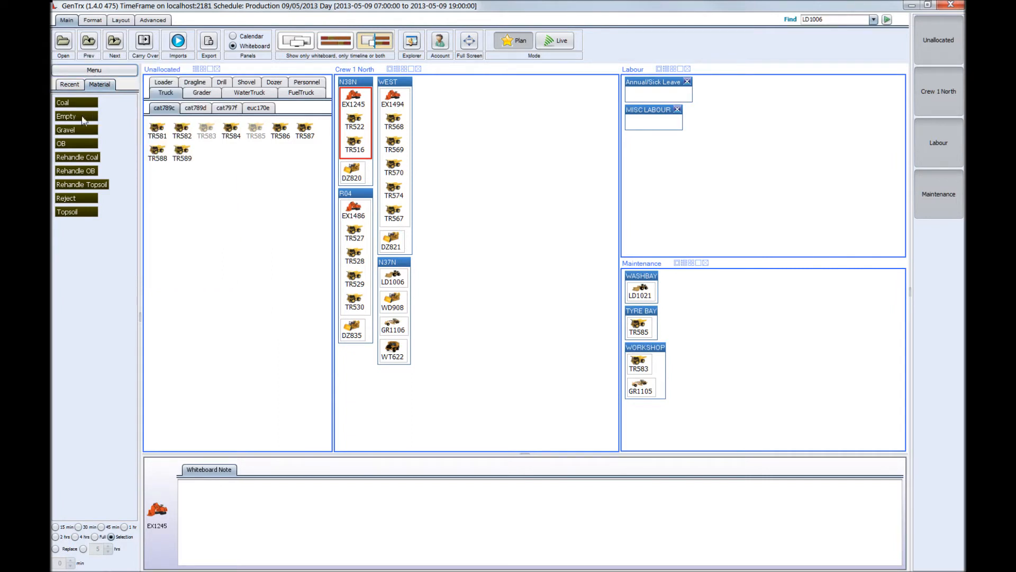
pyautogui.moveTo(79, 143); pyautogui.dragTo(392, 102)
pyautogui.moveTo(81, 148); pyautogui.dragTo(353, 210)
pyautogui.moveTo(58, 105); pyautogui.dragTo(355, 104)
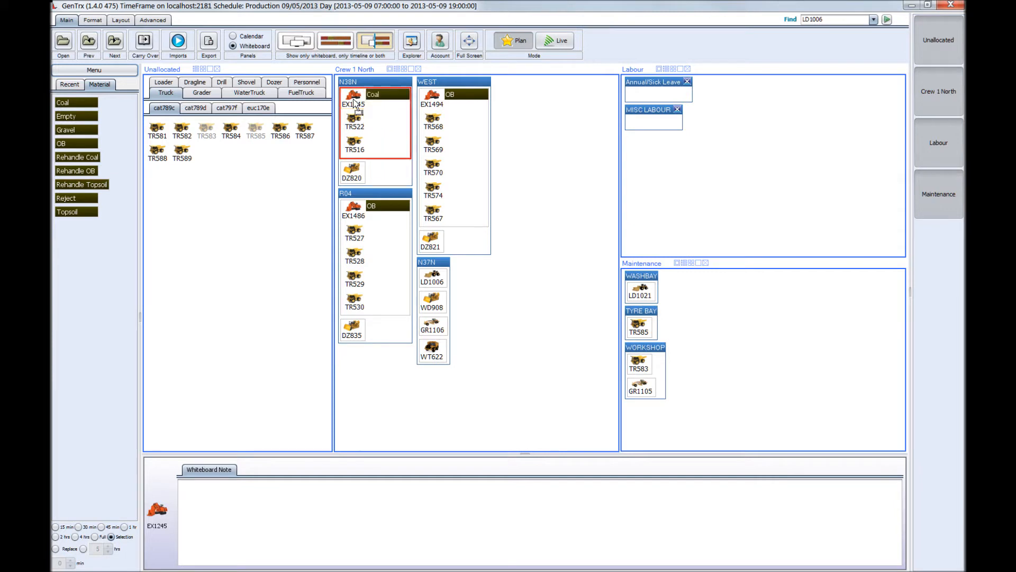
# Step: Assign the destination WEST DUMP to shovel EX1494, STH DUMP to EX1486 and CRUSHER B to EX1245
pyautogui.click(103, 70)
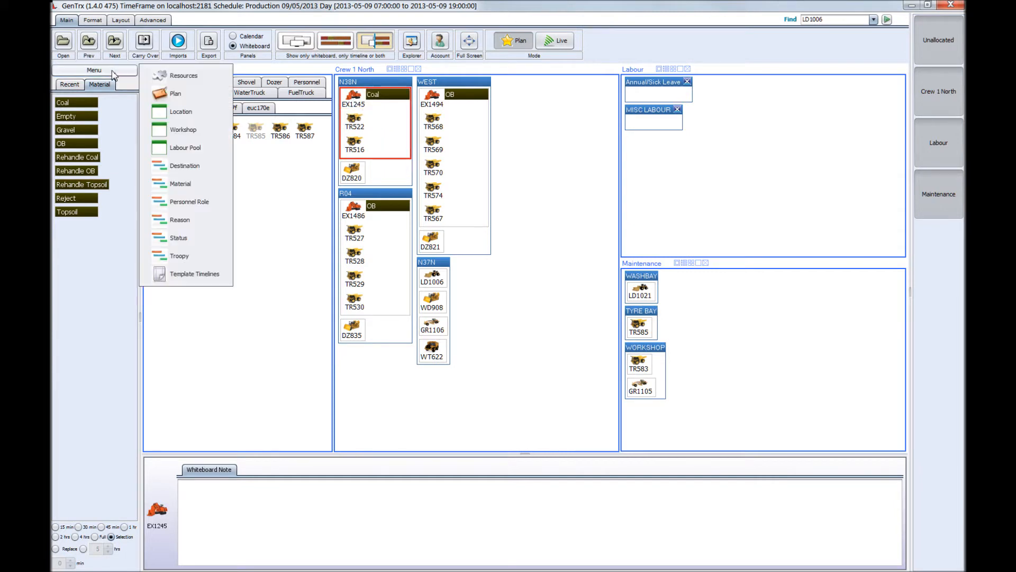
pyautogui.click(179, 167)
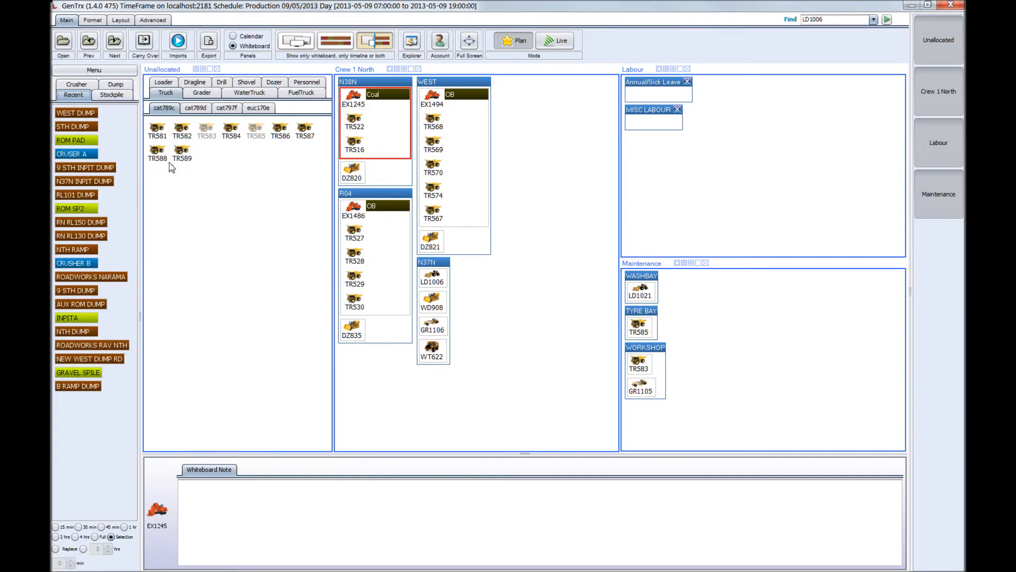
pyautogui.moveTo(74, 117); pyautogui.dragTo(434, 98)
pyautogui.moveTo(84, 133); pyautogui.dragTo(345, 208)
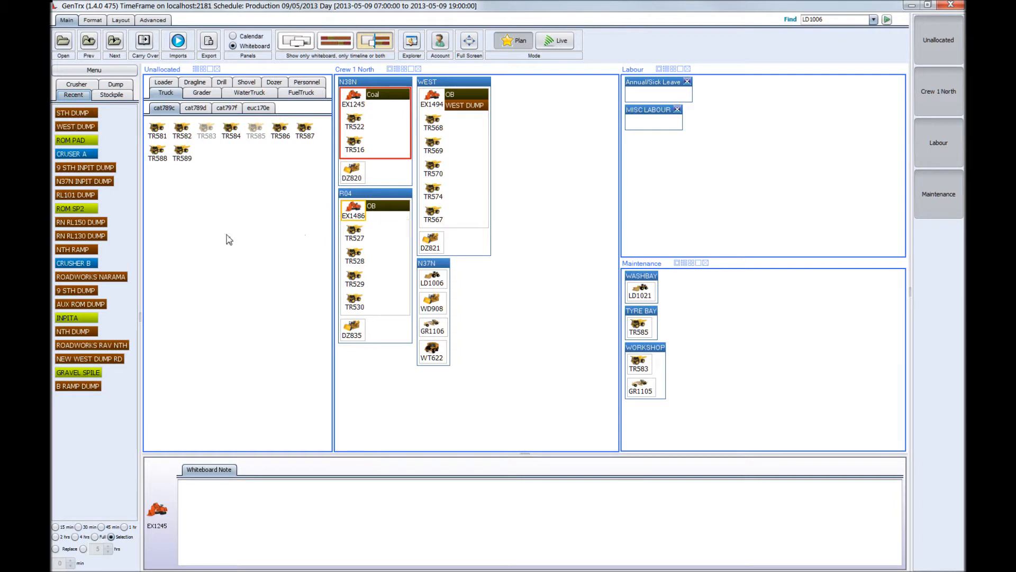
pyautogui.moveTo(85, 263); pyautogui.dragTo(355, 108)
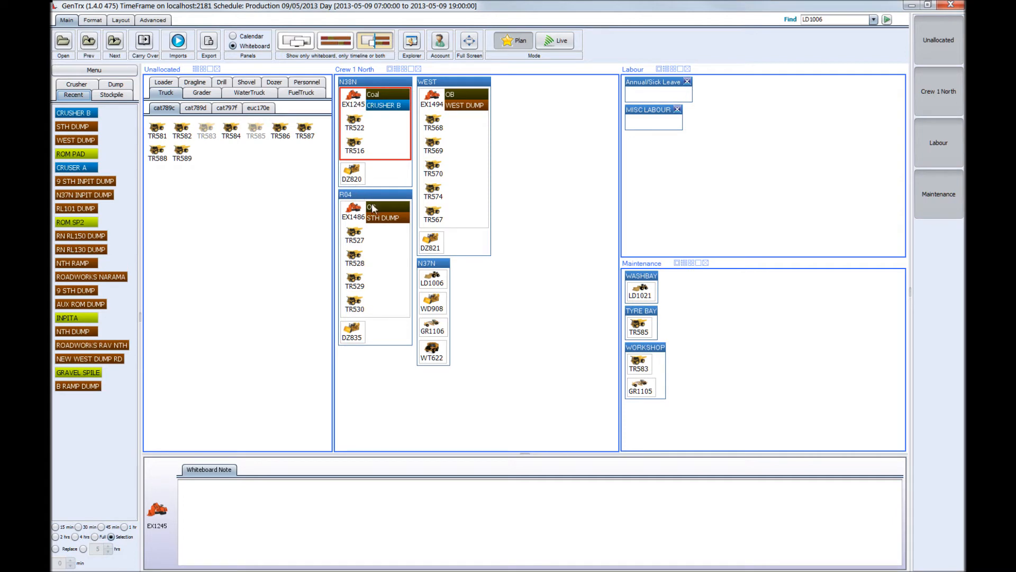
# Step: Assign the reason Single Side Loading to shovel EX1494, Excavator Assist to dozer DZ820 and Roadworks to WD908
pyautogui.click(97, 72)
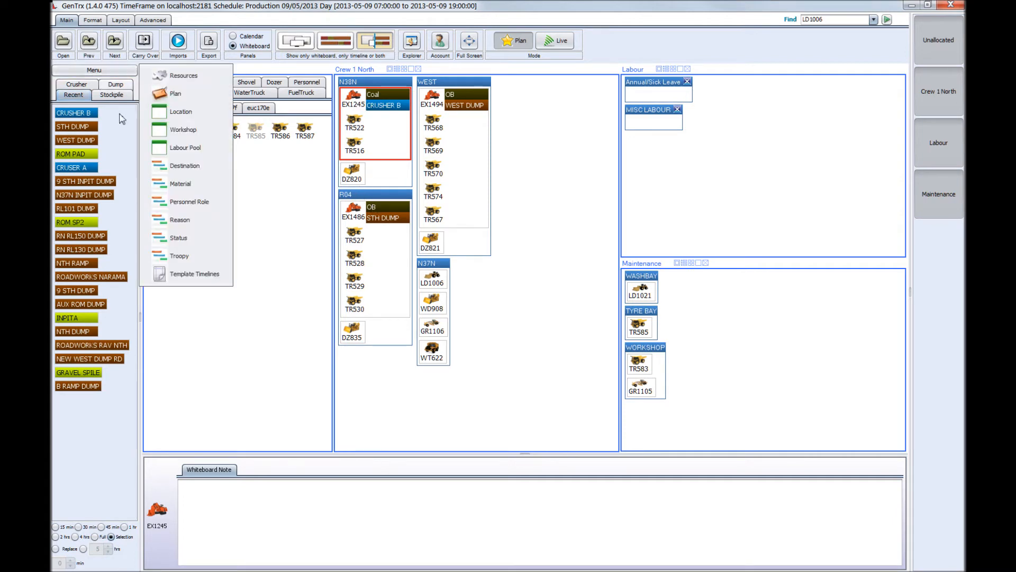
pyautogui.click(174, 220)
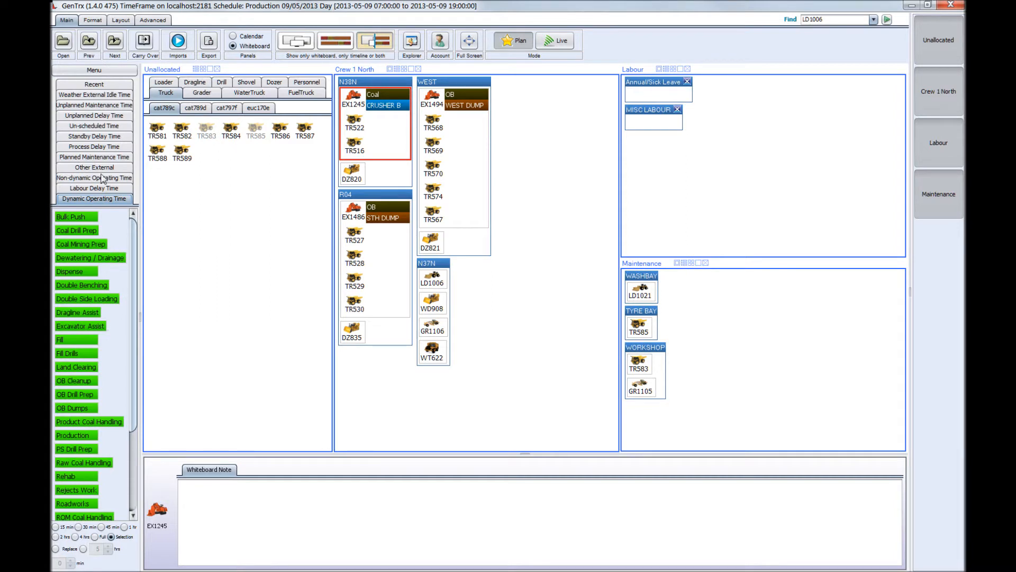
pyautogui.click(94, 85)
pyautogui.moveTo(80, 217); pyautogui.dragTo(432, 307)
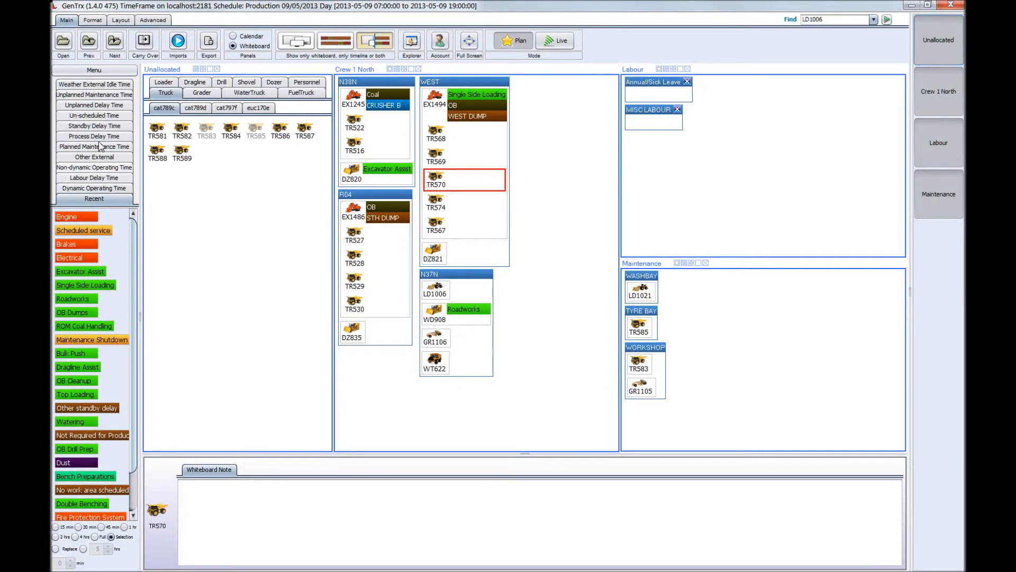
# Step: Assign Brakes to GR1105, Scheduled service to TR583, Scheduled Tyre Service to TR585, and Engine with the note "Pick up at w/s" to TR570
pyautogui.click(96, 106)
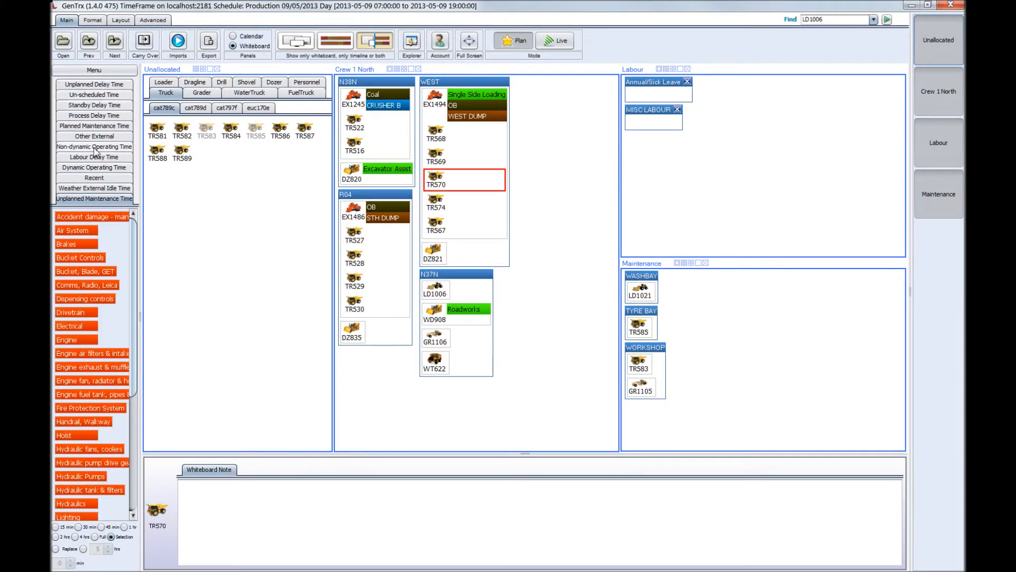
pyautogui.moveTo(82, 245); pyautogui.dragTo(640, 393)
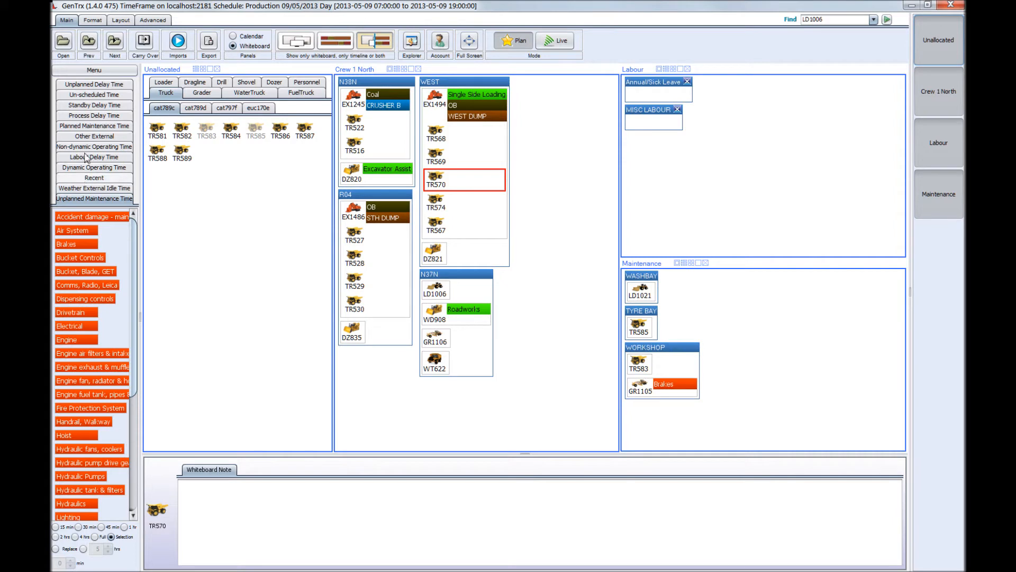
pyautogui.click(91, 126)
pyautogui.moveTo(83, 289); pyautogui.dragTo(643, 369)
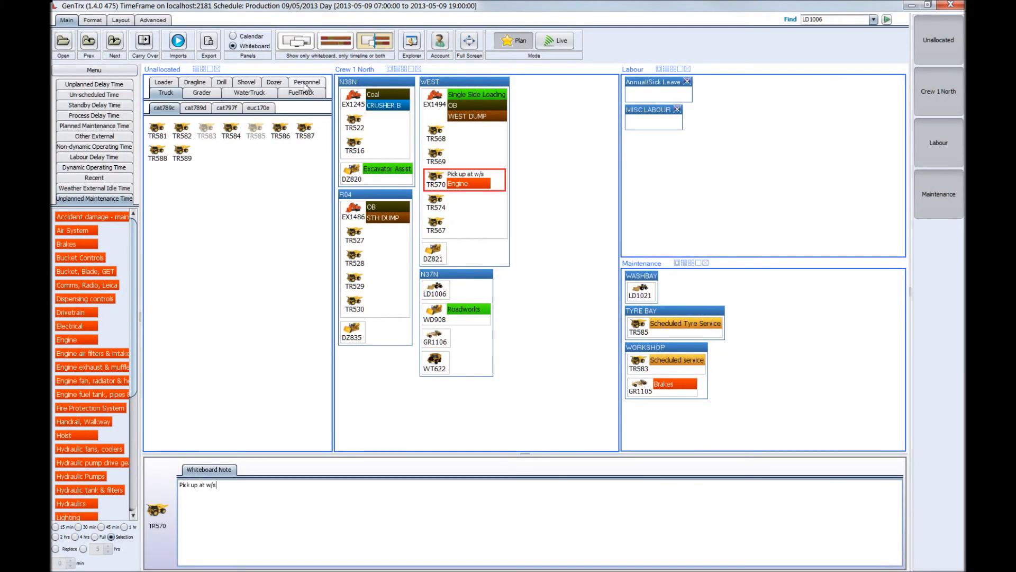
# Step: Allocate Crew 1 operators to the N38N equipment: shovel EX1245, trucks TR522 and TR516, and dozer DZ820
pyautogui.click(305, 84)
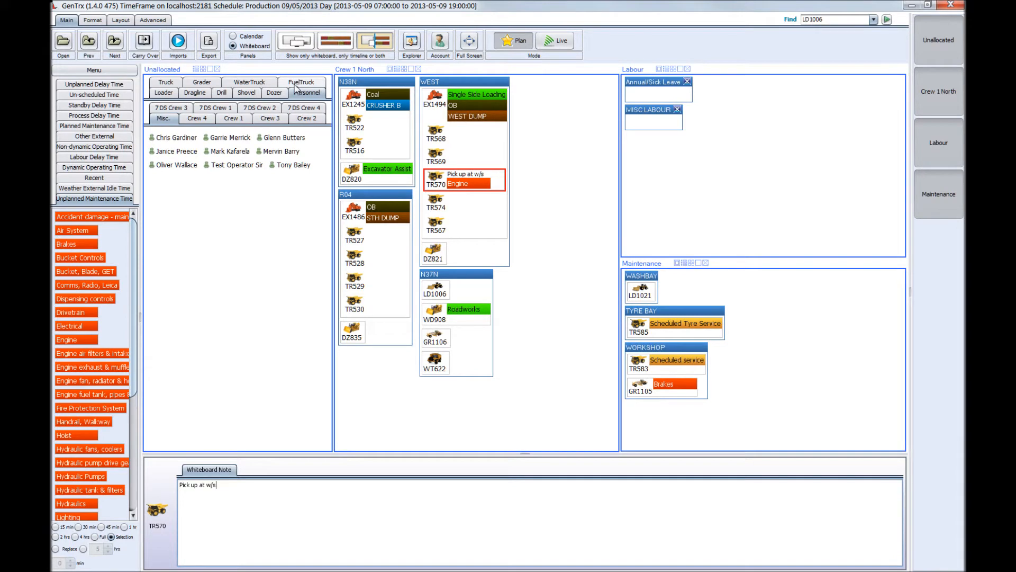
pyautogui.click(239, 120)
pyautogui.moveTo(160, 141); pyautogui.dragTo(353, 101)
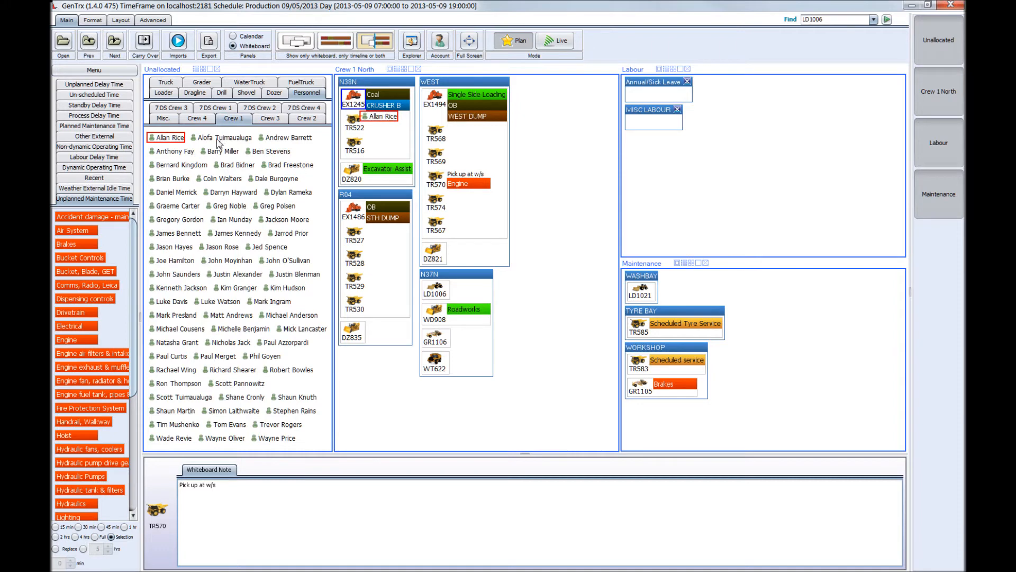
pyautogui.moveTo(222, 151); pyautogui.dragTo(360, 155)
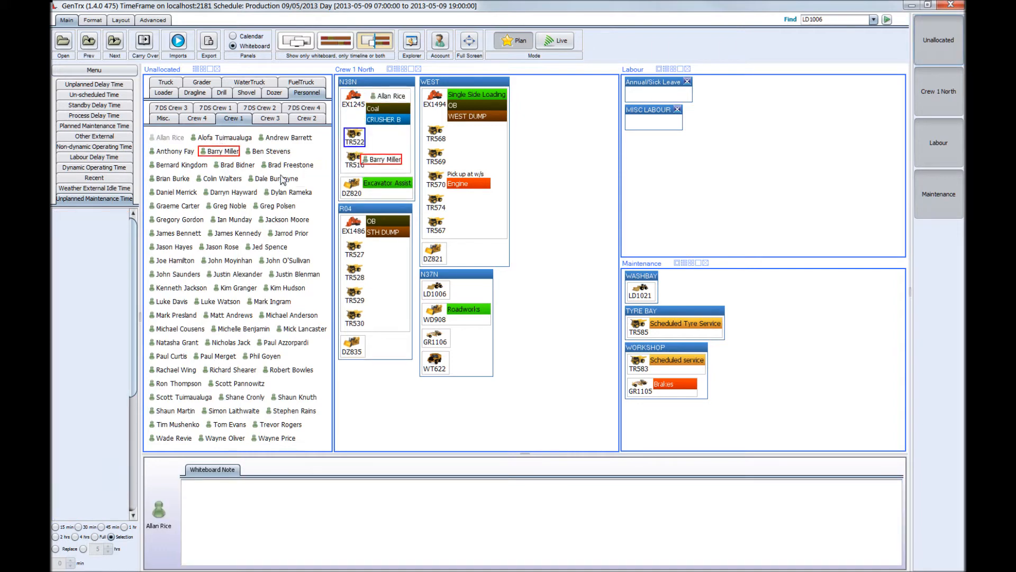
pyautogui.moveTo(274, 180); pyautogui.dragTo(350, 161)
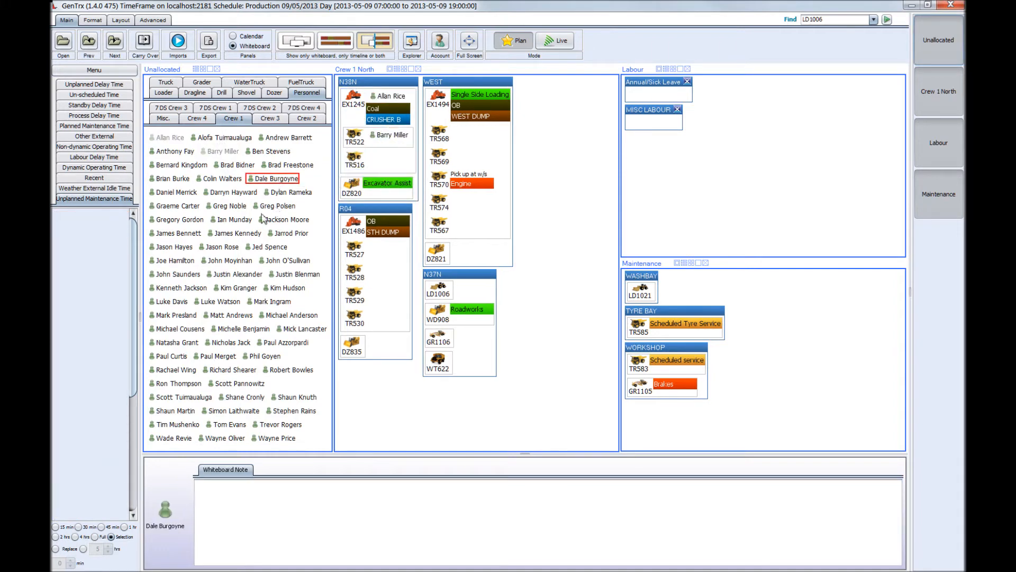
pyautogui.moveTo(274, 207); pyautogui.dragTo(381, 210)
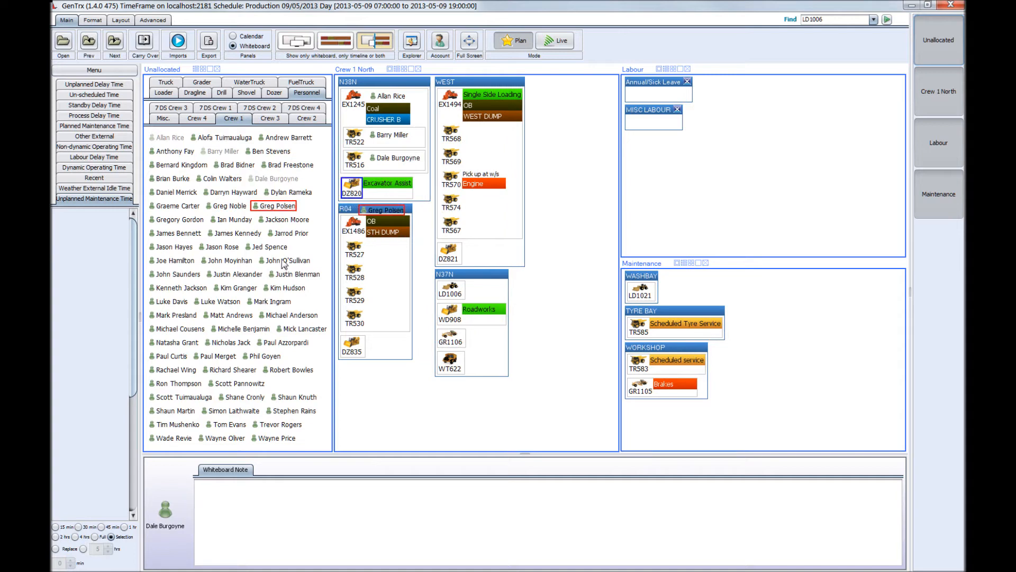
# Step: Allocate one Crew 1 operator each to the R04 trucks TR527, TR528, TR529 and TR530
pyautogui.moveTo(284, 262); pyautogui.dragTo(388, 280)
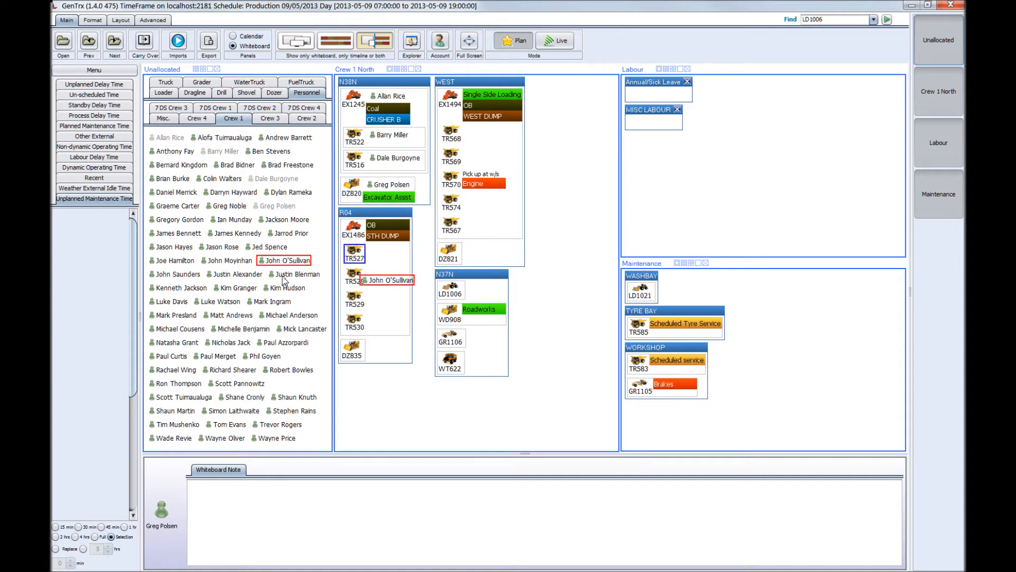
pyautogui.moveTo(283, 276); pyautogui.dragTo(353, 277)
pyautogui.moveTo(287, 292); pyautogui.dragTo(353, 306)
pyautogui.moveTo(270, 301); pyautogui.dragTo(356, 326)
# Step: Place two Crew 1 operators, including the one on DZ820, in Annual/Sick Leave and assign a replacement operator to DZ820
pyautogui.moveTo(233, 233); pyautogui.dragTo(591, 114)
pyautogui.moveTo(381, 185); pyautogui.dragTo(642, 98)
pyautogui.click(216, 209)
pyautogui.moveTo(216, 209); pyautogui.dragTo(370, 193)
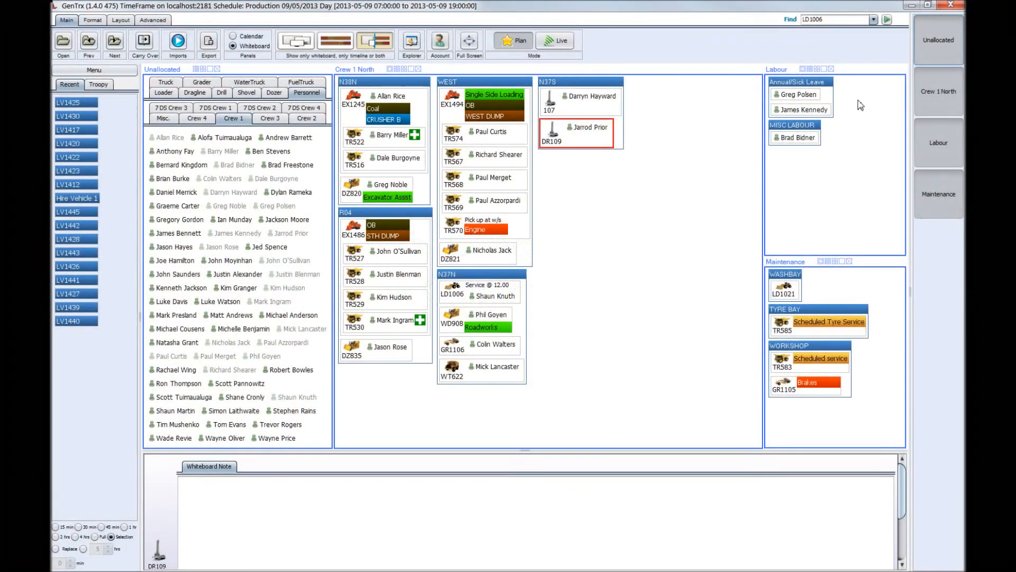
# Step: Hide the Unallocated area and add a shot at location s120 with status Loaded to the Crew 1 North details
pyautogui.click(926, 50)
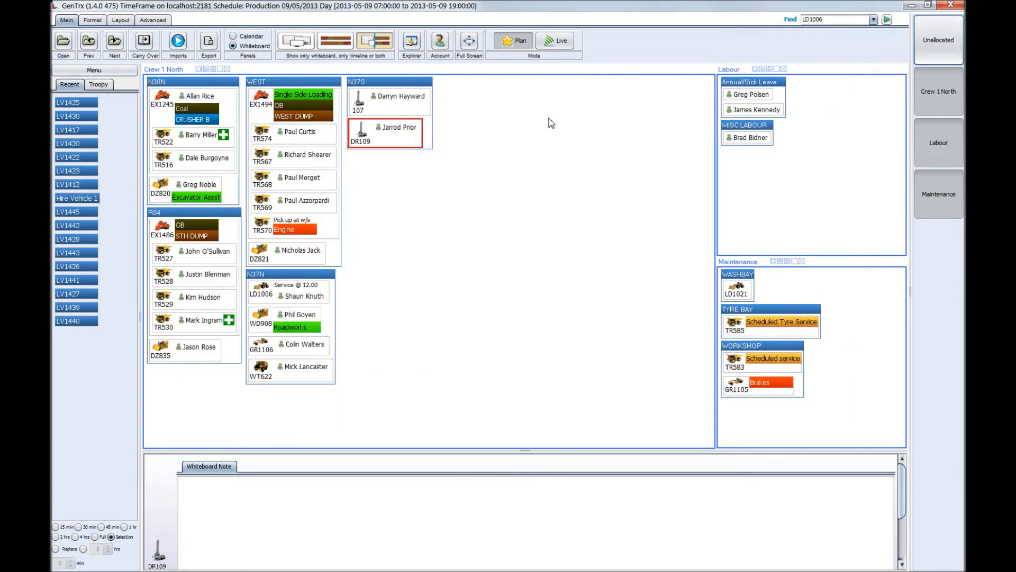
pyautogui.click(175, 71)
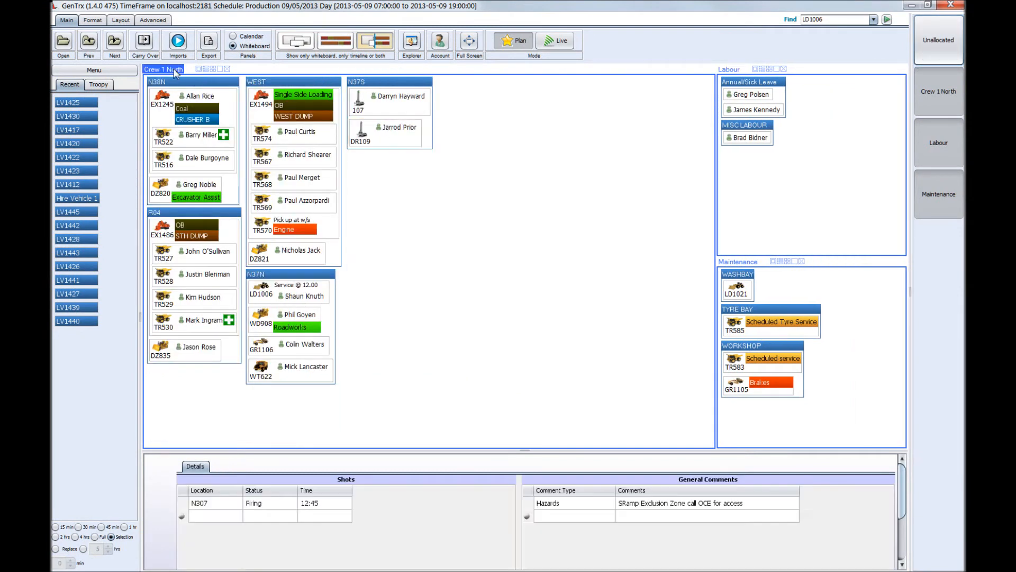
pyautogui.click(205, 516)
pyautogui.write('s')
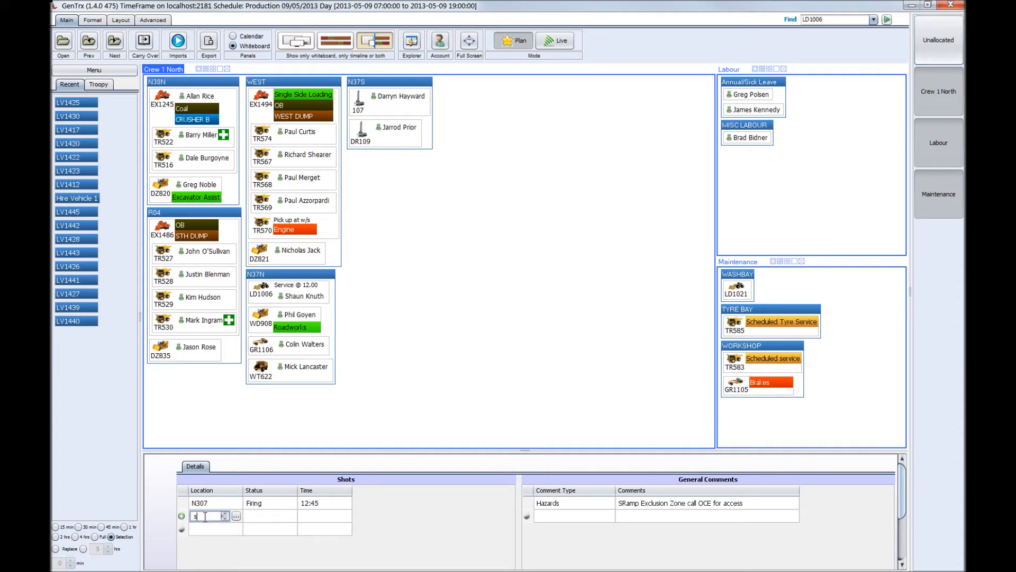
pyautogui.write('120')
pyautogui.press('Return')
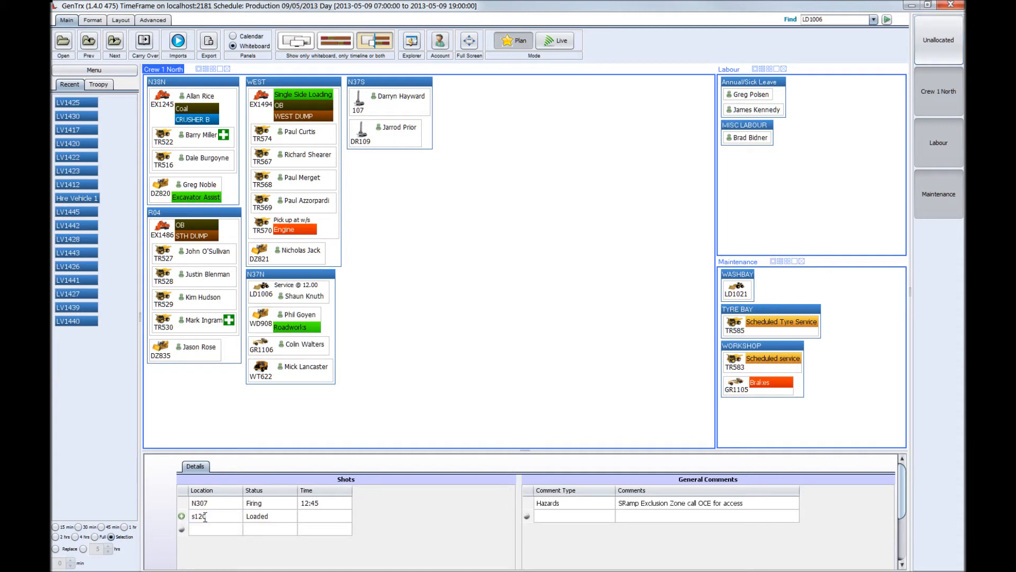
# Step: Add a Projects/ Aux Work comment to Crew 1 North reading "Cleanup - DZ1207, Hire Dozer south ramp"
pyautogui.click(563, 519)
pyautogui.click(608, 516)
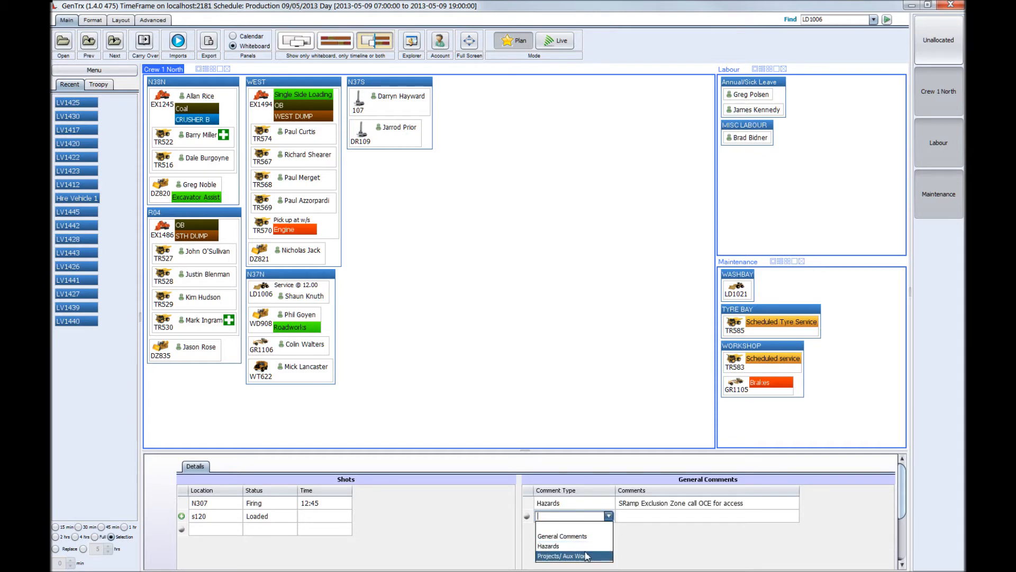
pyautogui.click(561, 560)
pyautogui.click(625, 516)
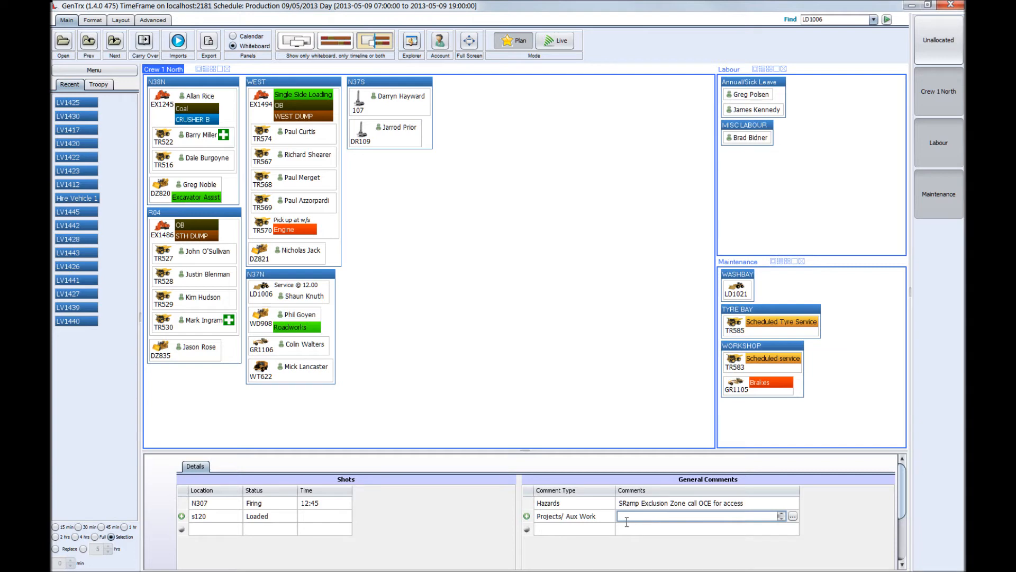
pyautogui.write('Cleanup - DZ1207, Hire Dozer south ramp')
# Step: Add the whiteboard note "South Go-line" to water truck WT622 and show the whiteboard in full screen
pyautogui.click(259, 373)
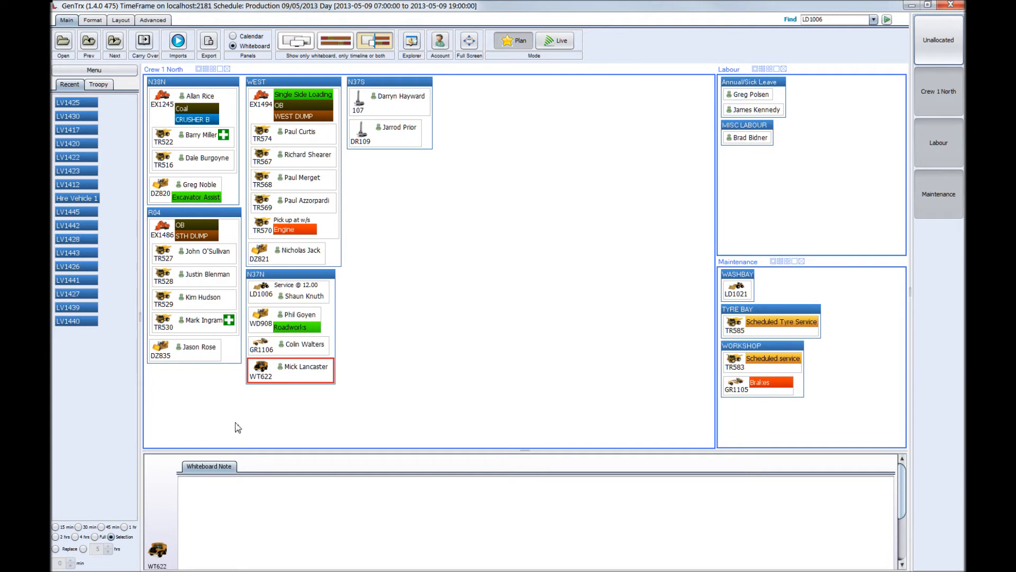
pyautogui.click(205, 493)
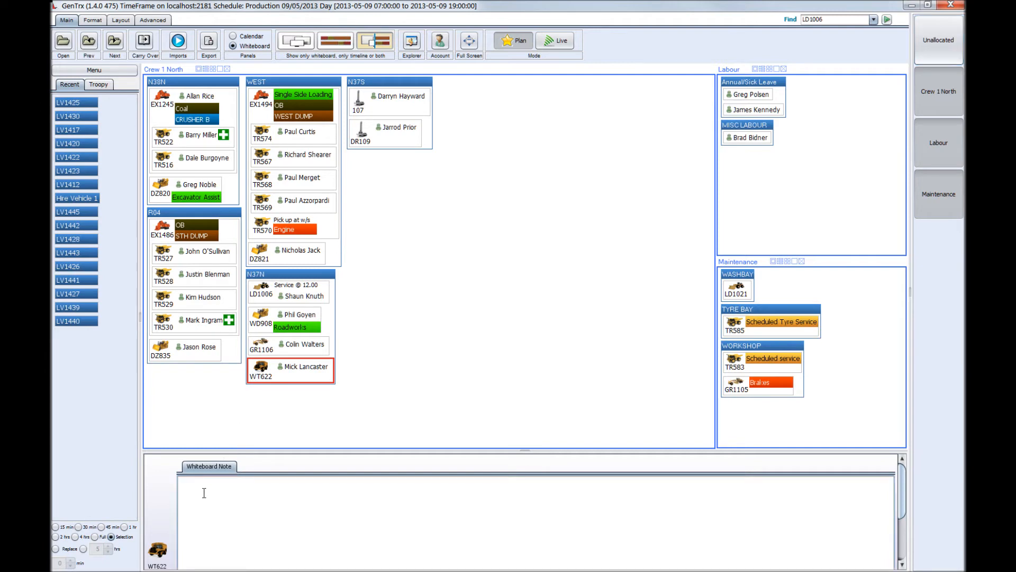
pyautogui.write('South Go-line')
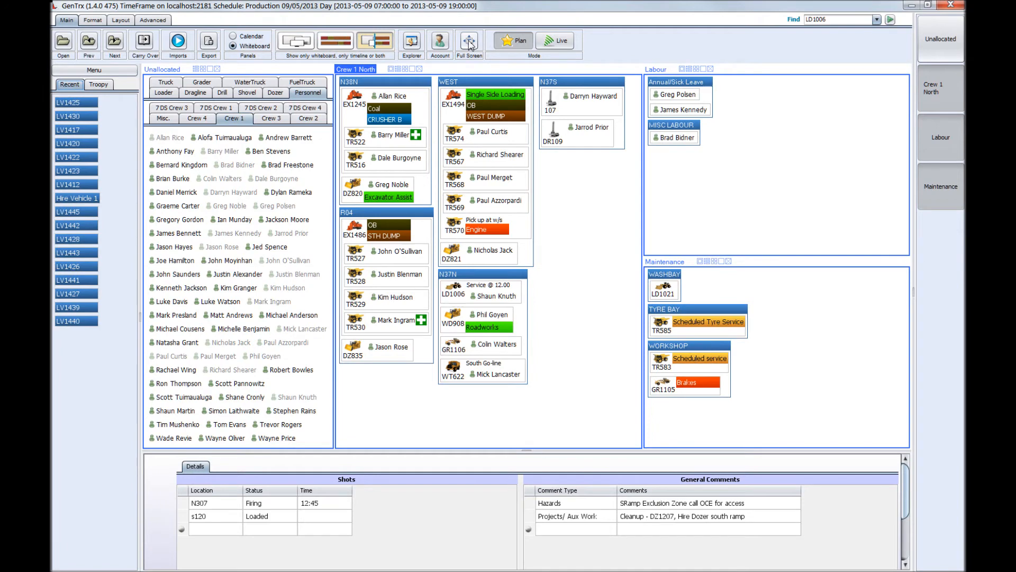
pyautogui.click(469, 43)
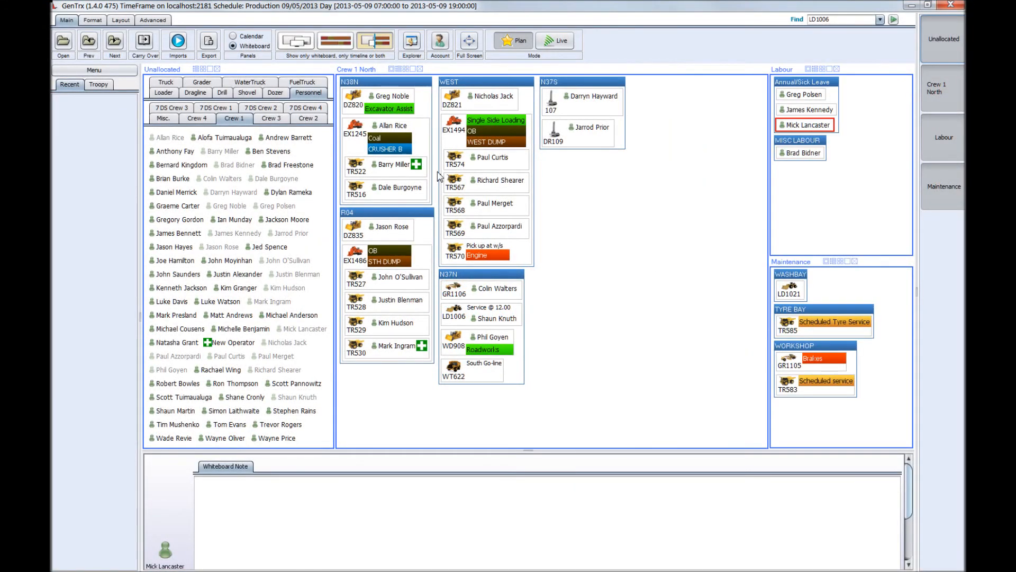
# Step: Inspect the shift export, carry-over and account login options without applying any of them
pyautogui.click(210, 43)
pyautogui.click(413, 101)
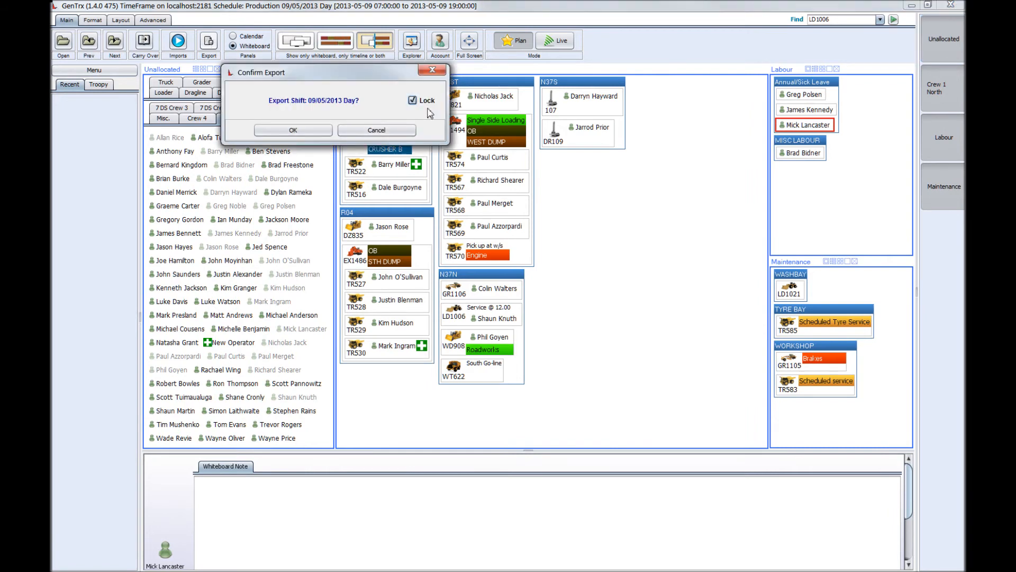
pyautogui.click(390, 131)
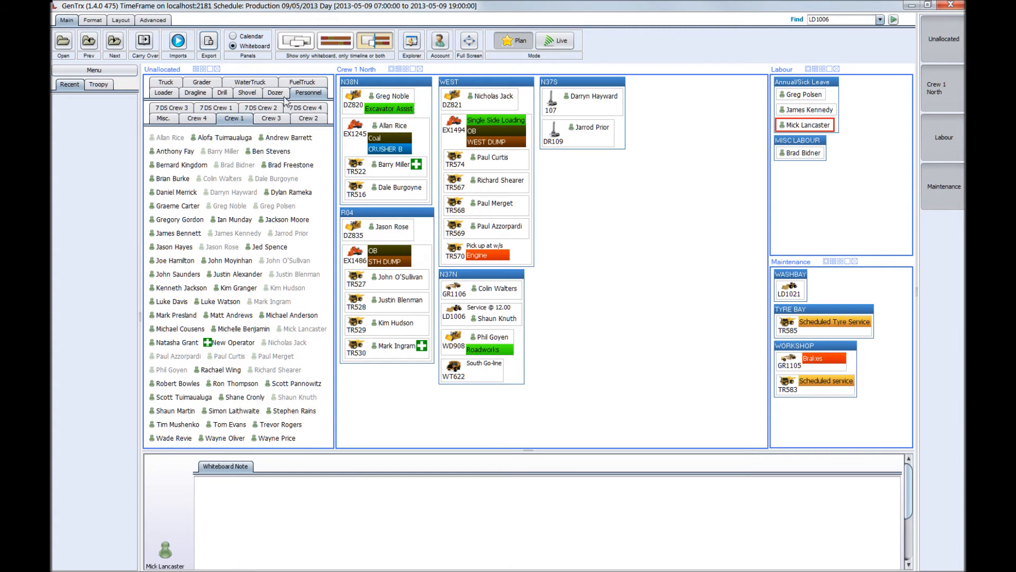
pyautogui.click(150, 47)
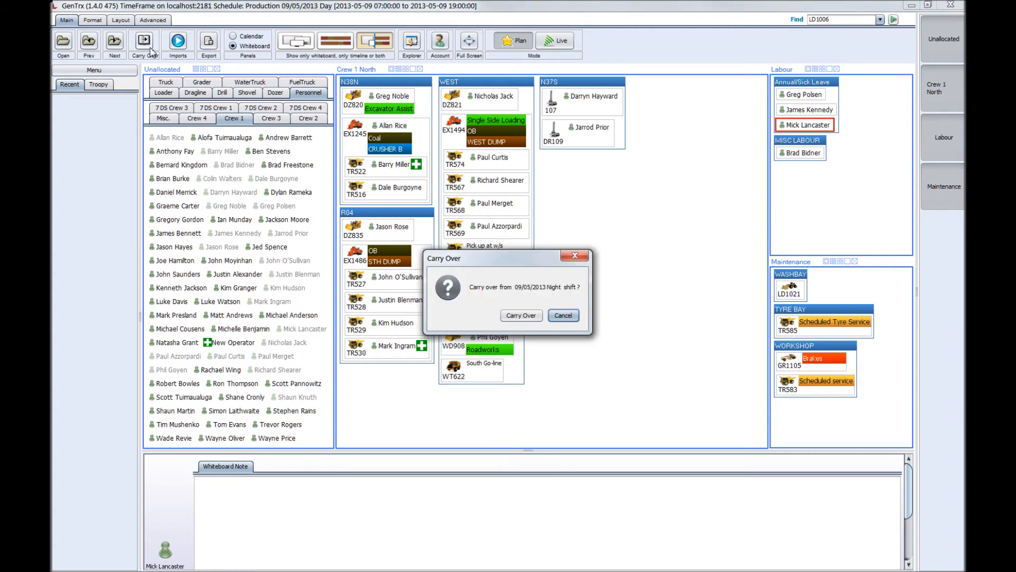
pyautogui.click(520, 316)
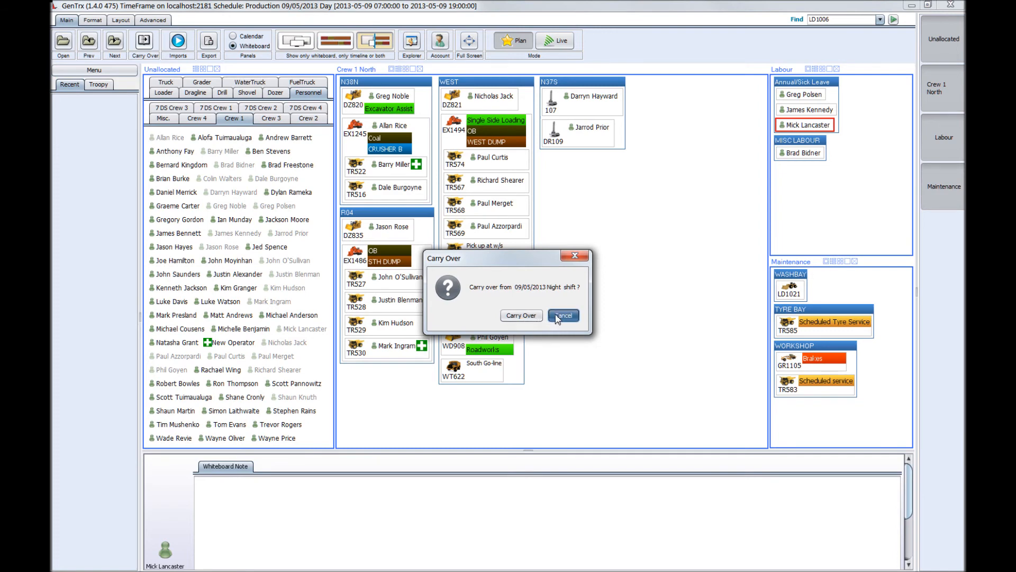
pyautogui.click(439, 45)
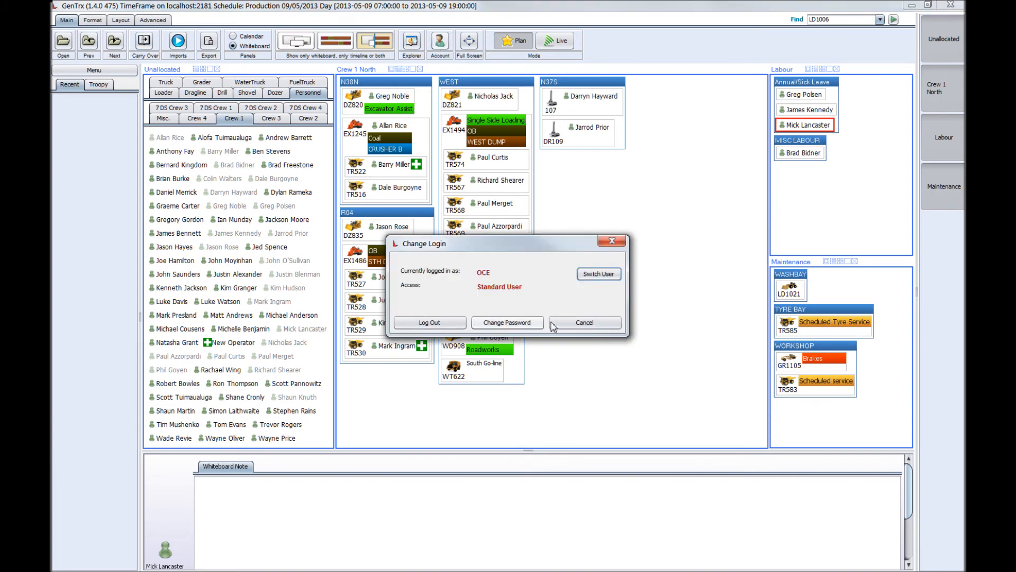
pyautogui.click(584, 322)
# Step: Try the largest equipment icon size and the largest font size on the whiteboard
pyautogui.click(93, 20)
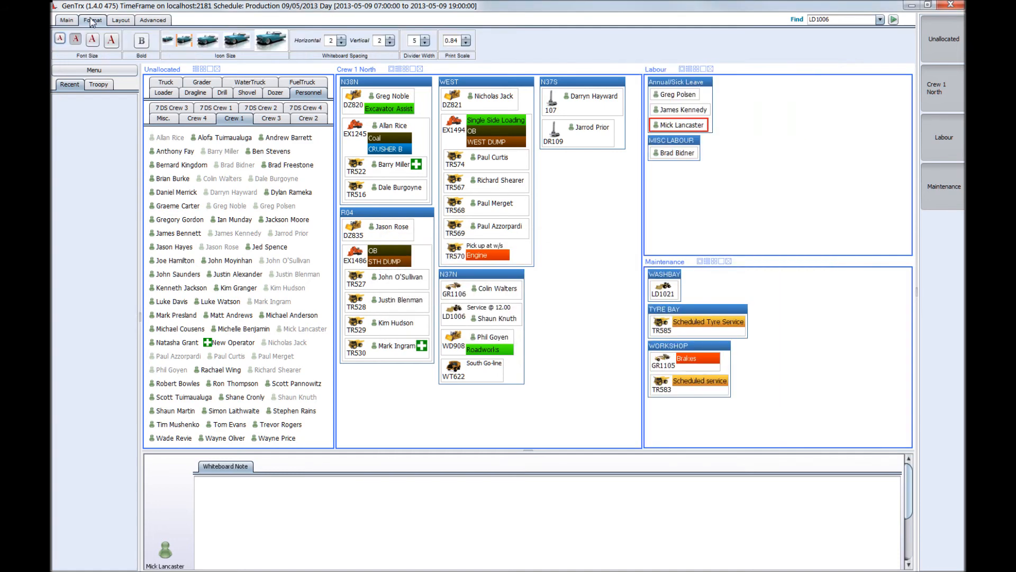
pyautogui.click(241, 44)
pyautogui.click(267, 44)
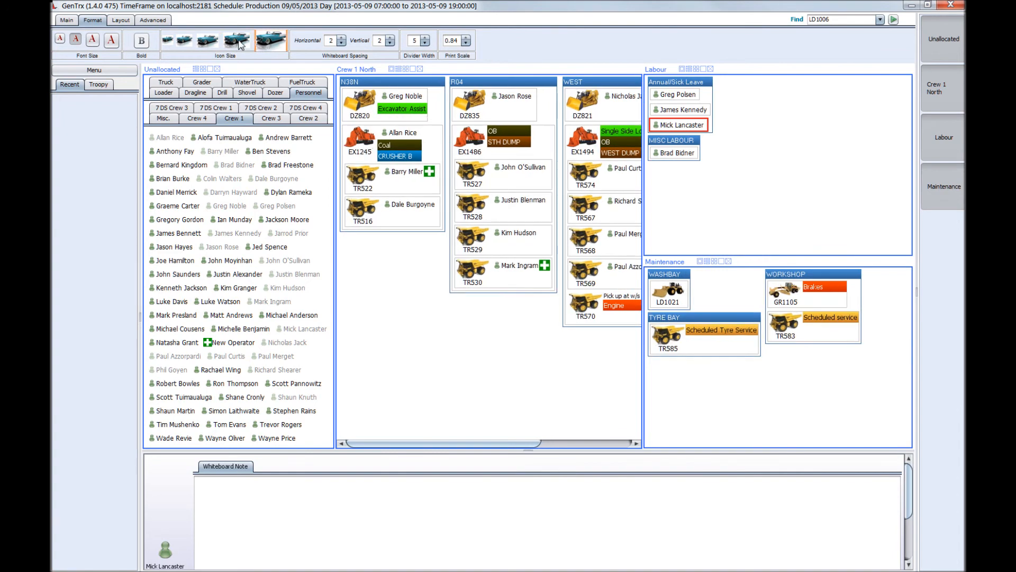
pyautogui.click(111, 42)
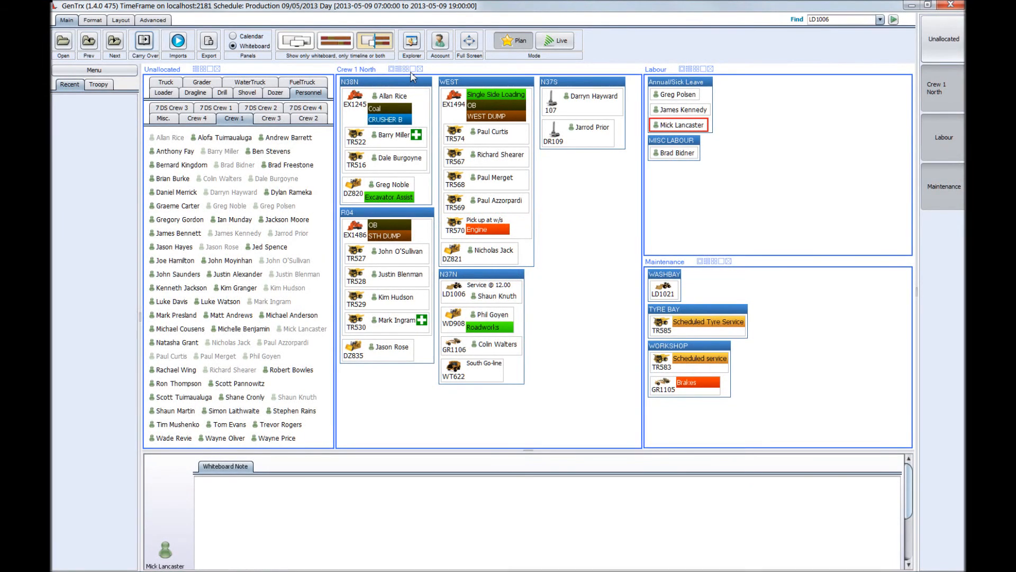
# Step: In the Explorer, add water truck WT307 with manufacturer Caterpillar, model 777 and series F, and save it
pyautogui.click(413, 43)
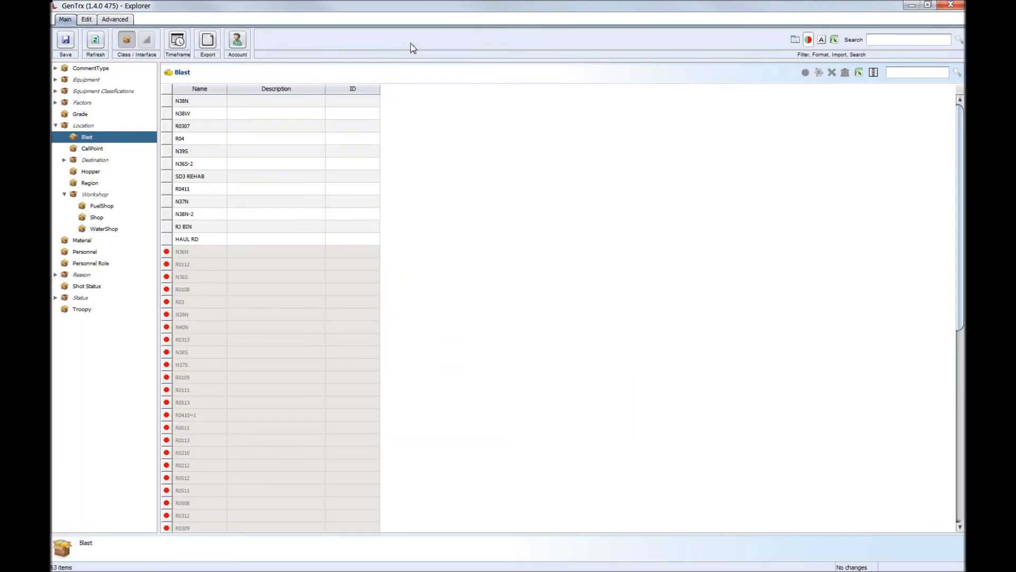
pyautogui.click(56, 126)
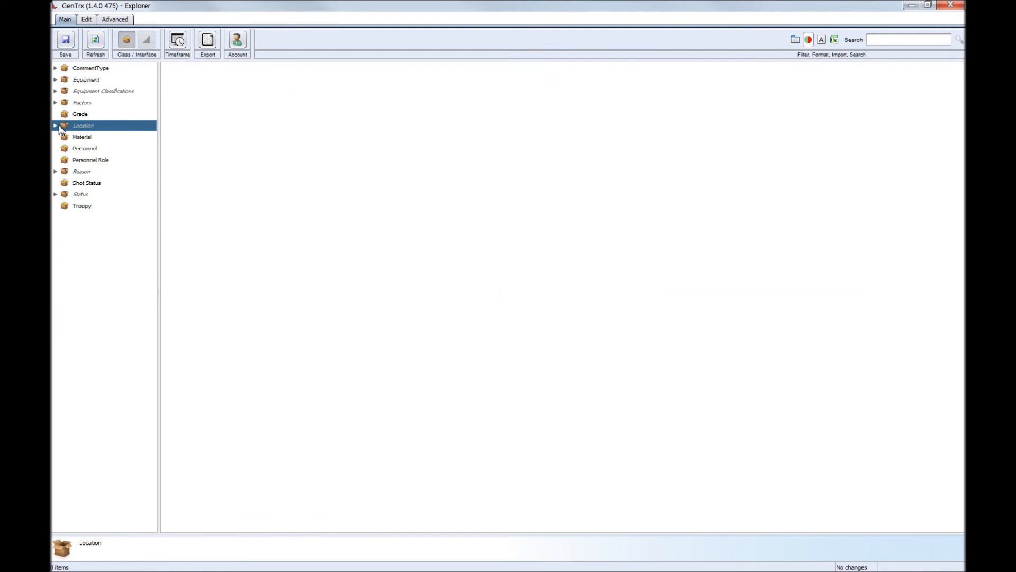
pyautogui.click(56, 79)
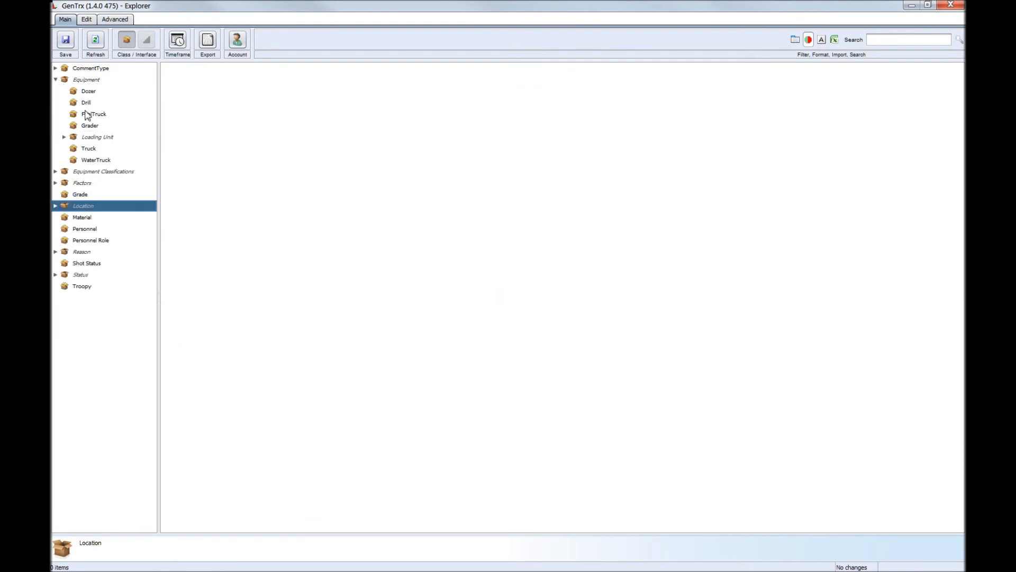
pyautogui.click(89, 162)
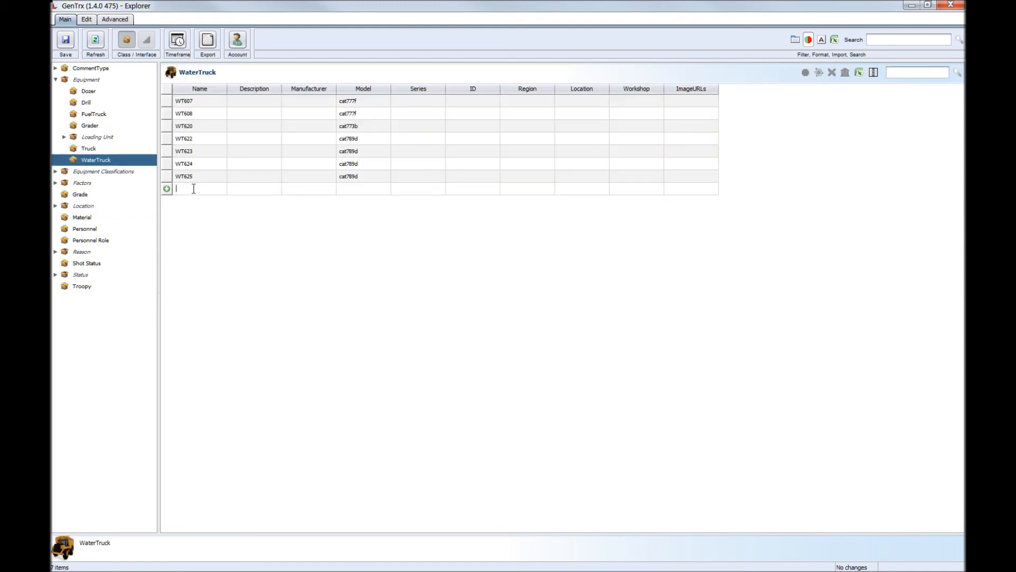
pyautogui.write('WT30')
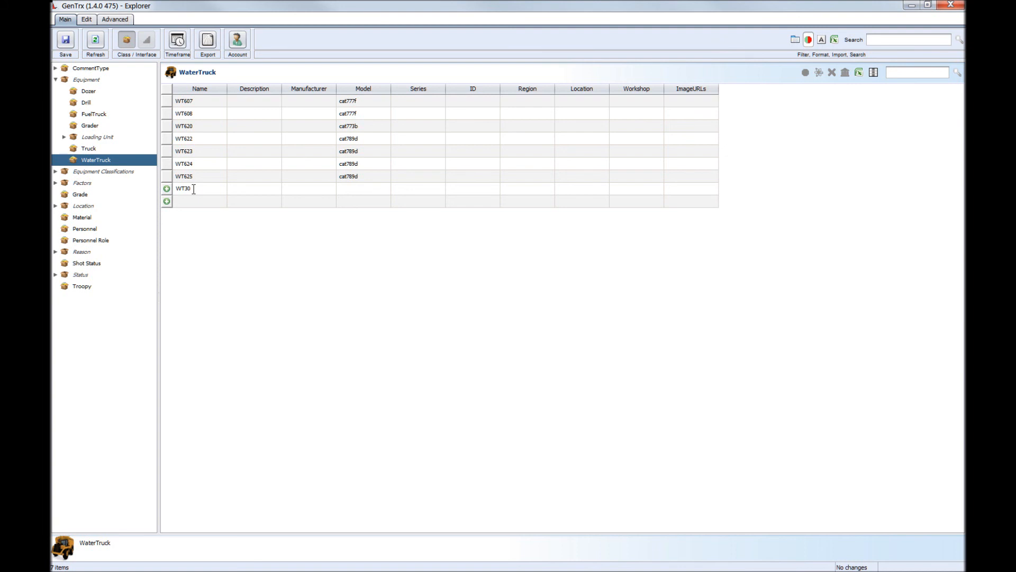
pyautogui.write('7')
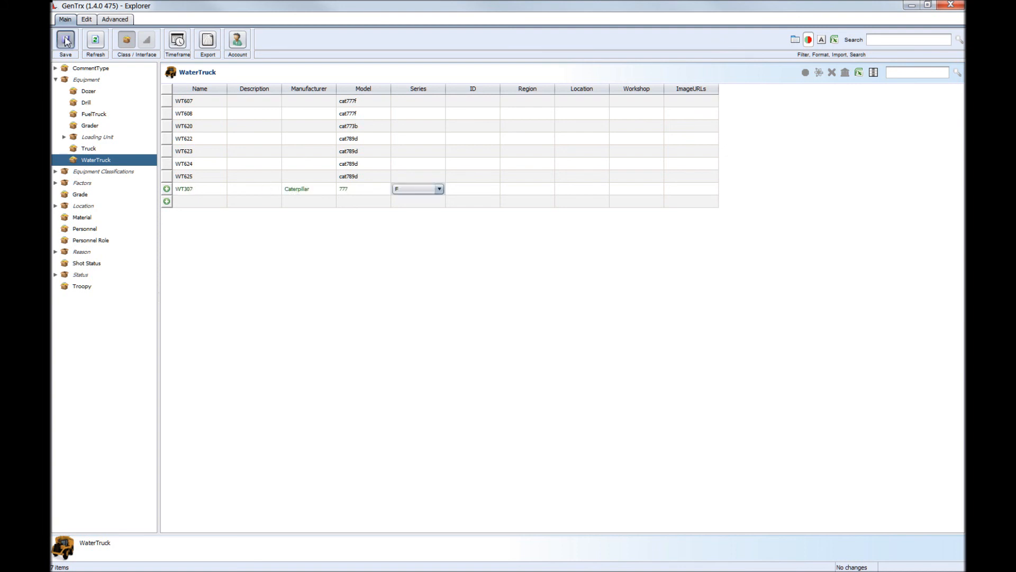
pyautogui.press('Return')
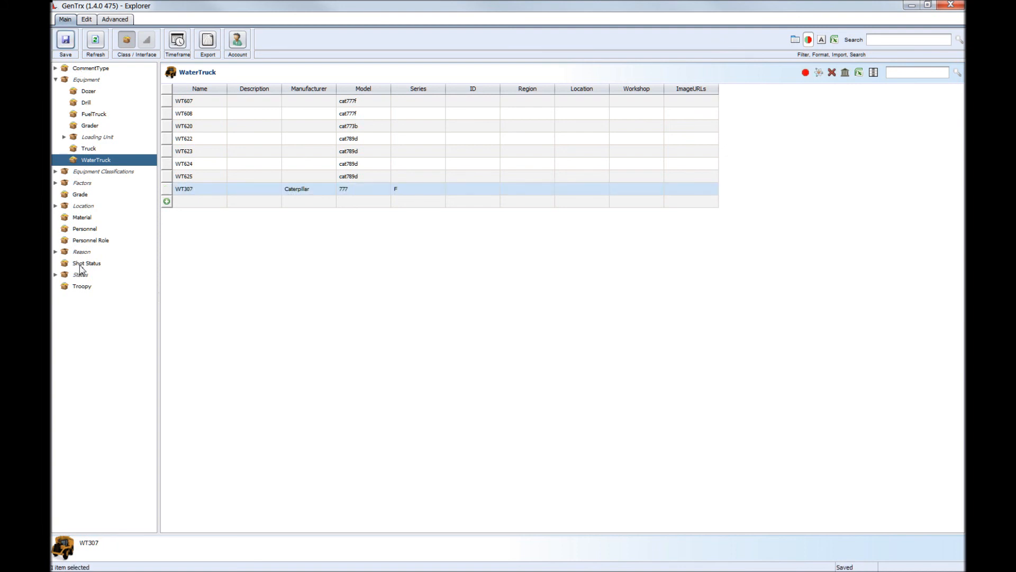
# Step: Add a personnel record named New Operator in Crew 1 and flag it for Emergency Response
pyautogui.click(84, 229)
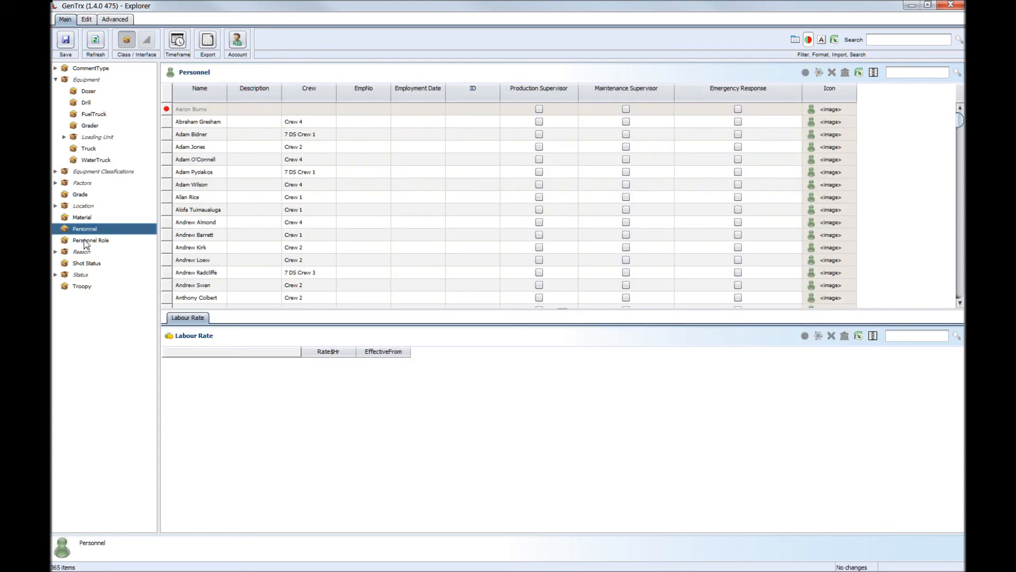
pyautogui.moveTo(958, 117); pyautogui.dragTo(955, 281)
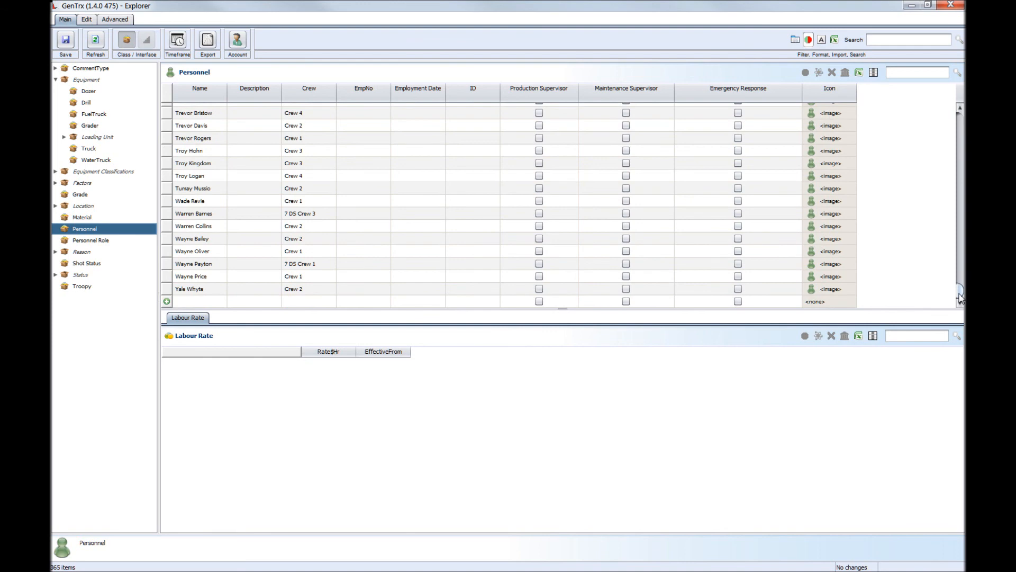
pyautogui.click(206, 302)
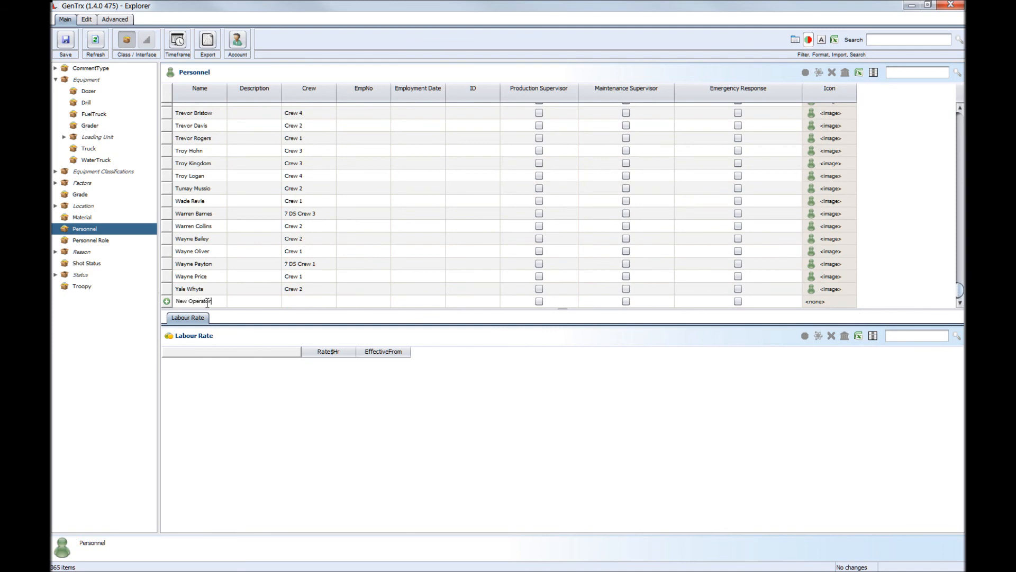
pyautogui.press('Tab')
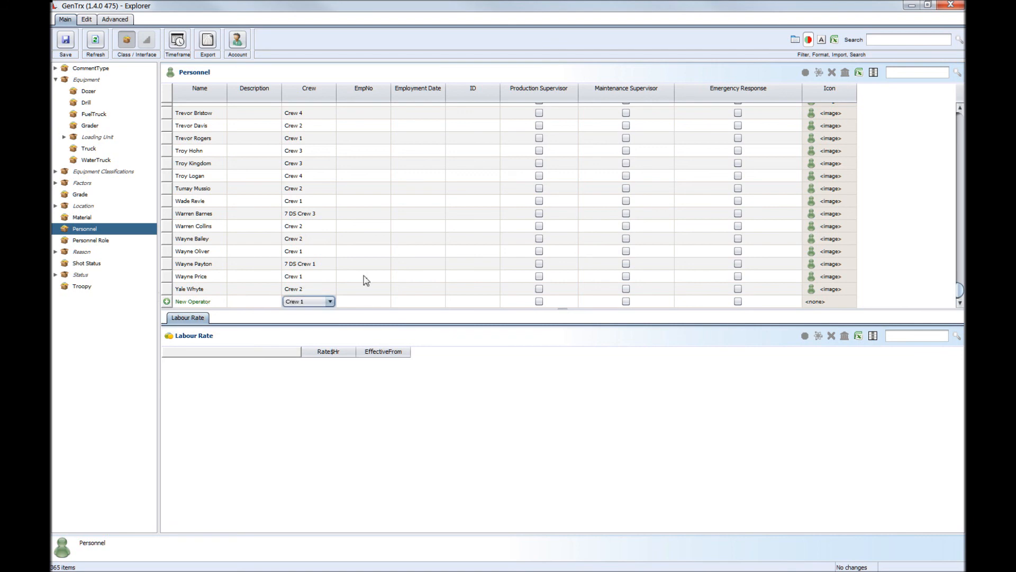
pyautogui.click(738, 302)
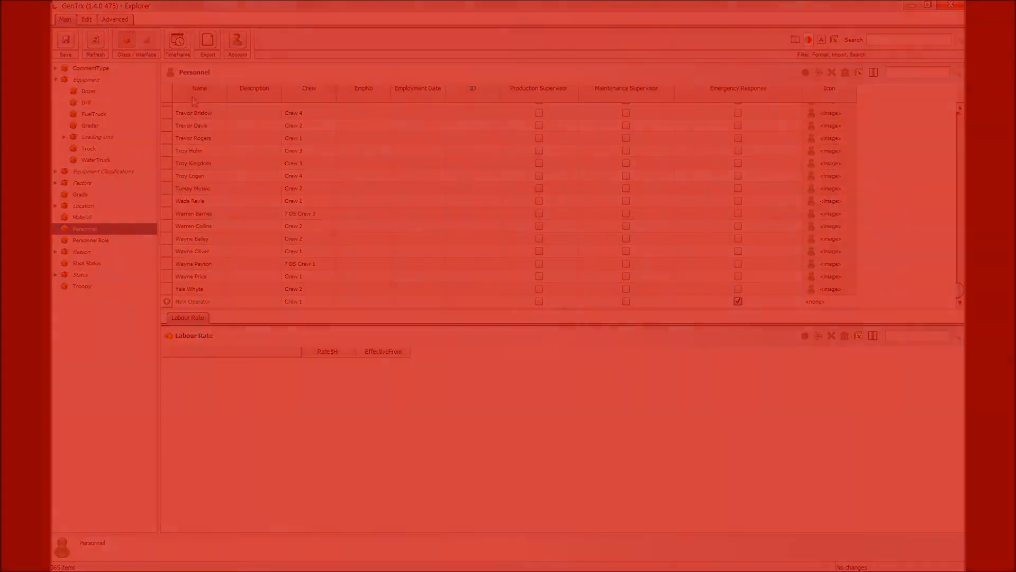